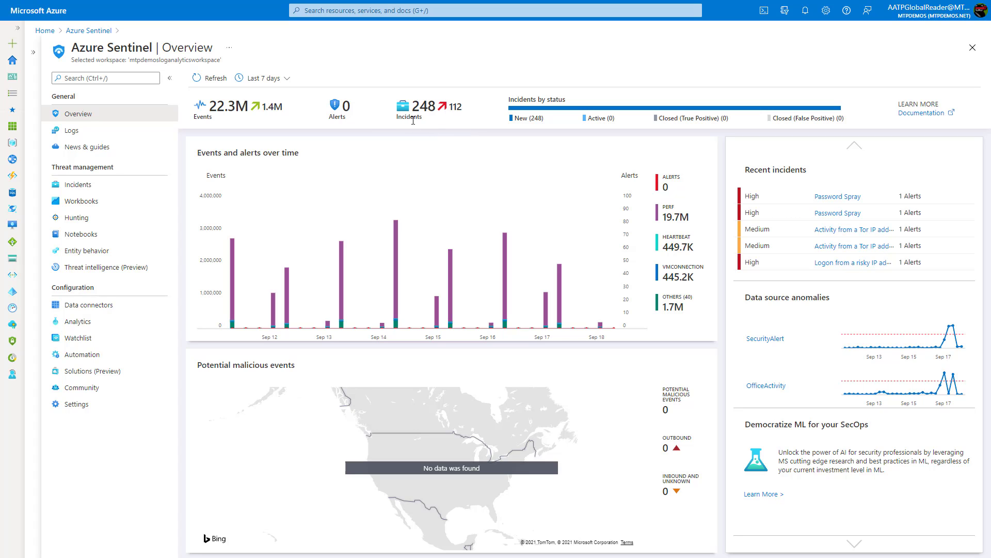
Switch the Overview time range to Last 14 days, raising the incident count to 384.
click(266, 78)
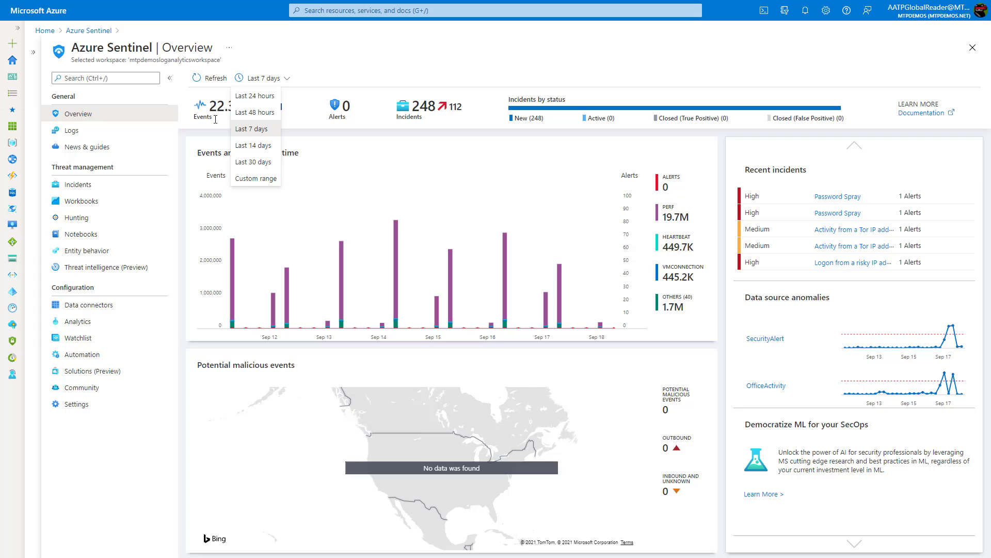
click(258, 146)
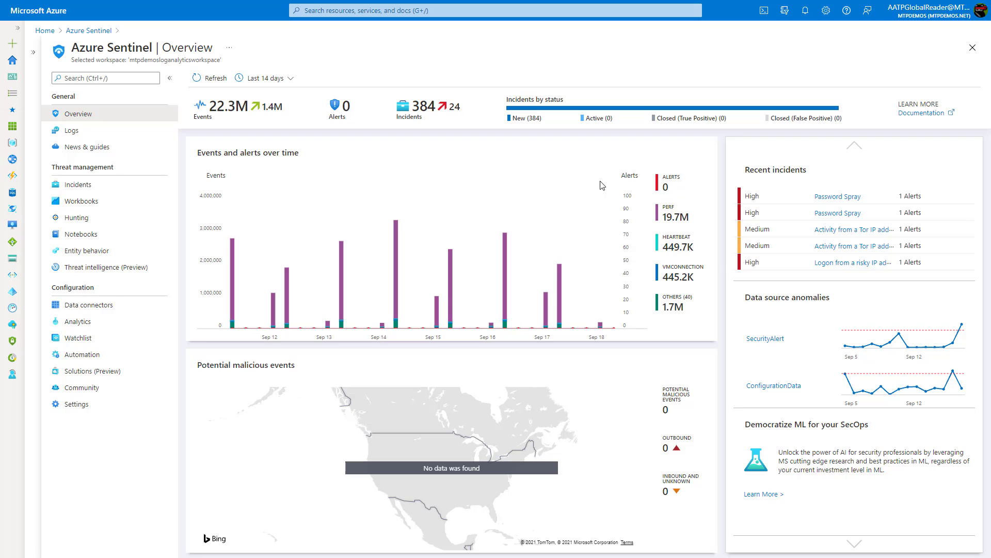
From the Incidents list, preview incident 11125 'Suspicious PowerShell command line' and highlight its alert product names.
click(106, 185)
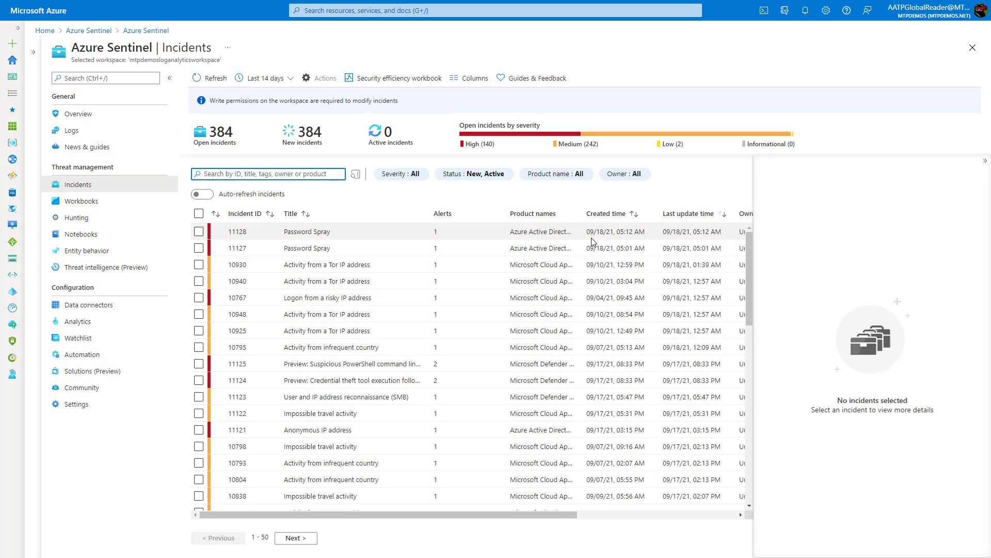
scroll(584, 248, down, 2)
scroll(570, 256, up, 2)
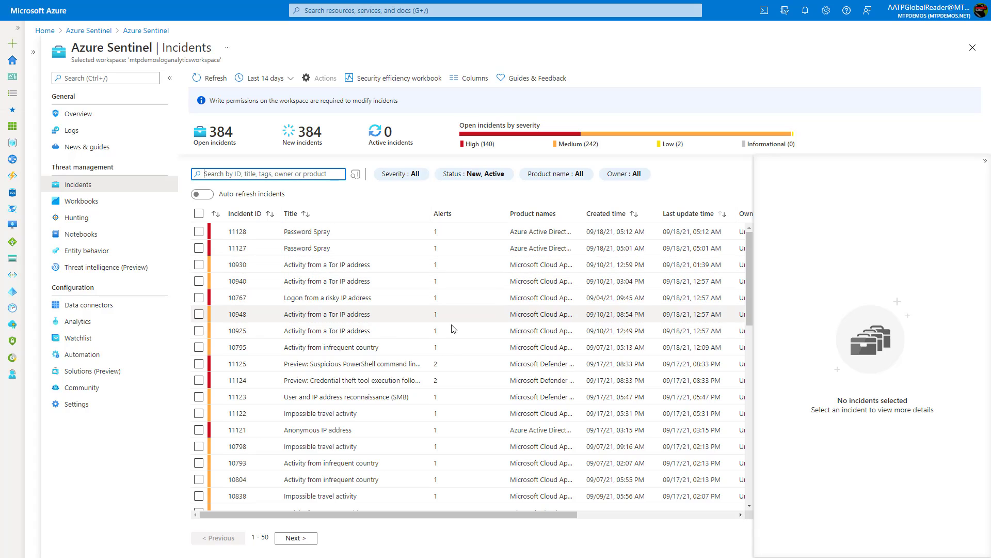
click(349, 365)
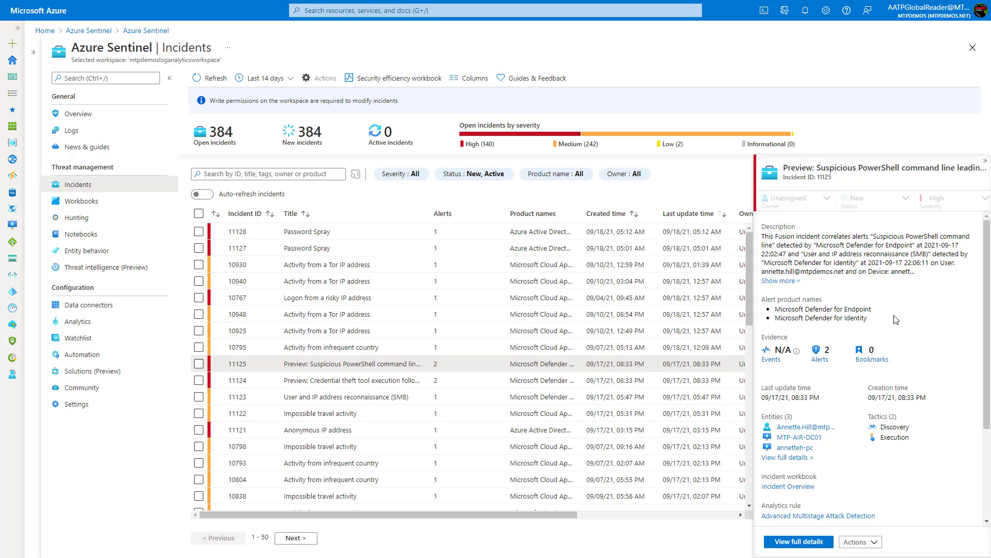
drag(881, 320, 768, 307)
Scroll incident 11125's preview, then open its full page with the SMB reconnaissance and PowerShell alerts.
click(876, 292)
scroll(877, 292, down, 2)
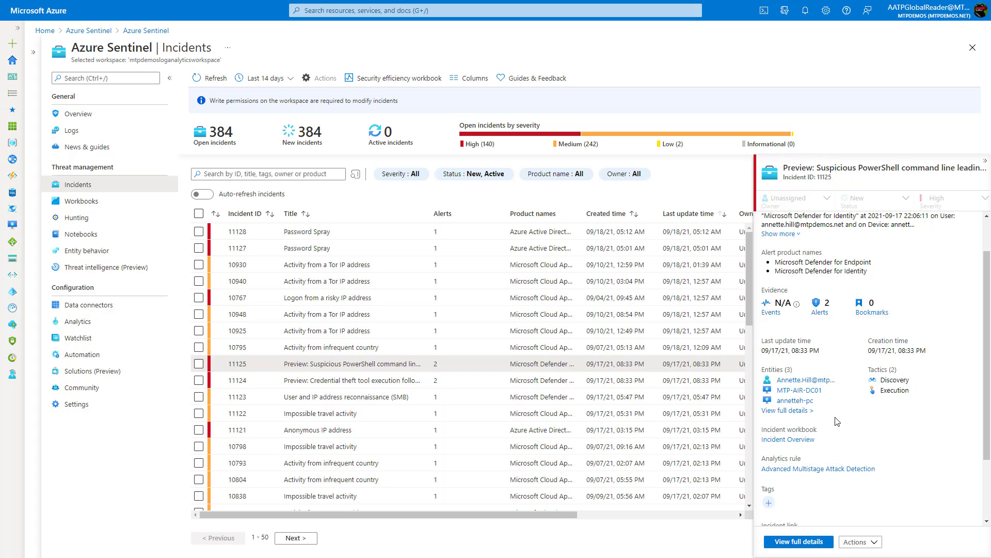
scroll(860, 424, down, 3)
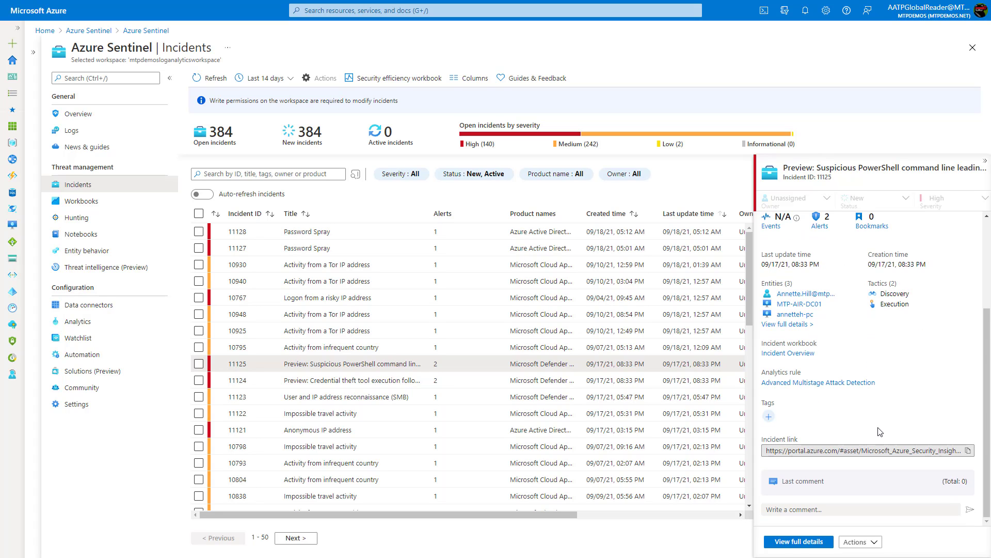
scroll(880, 432, up, 5)
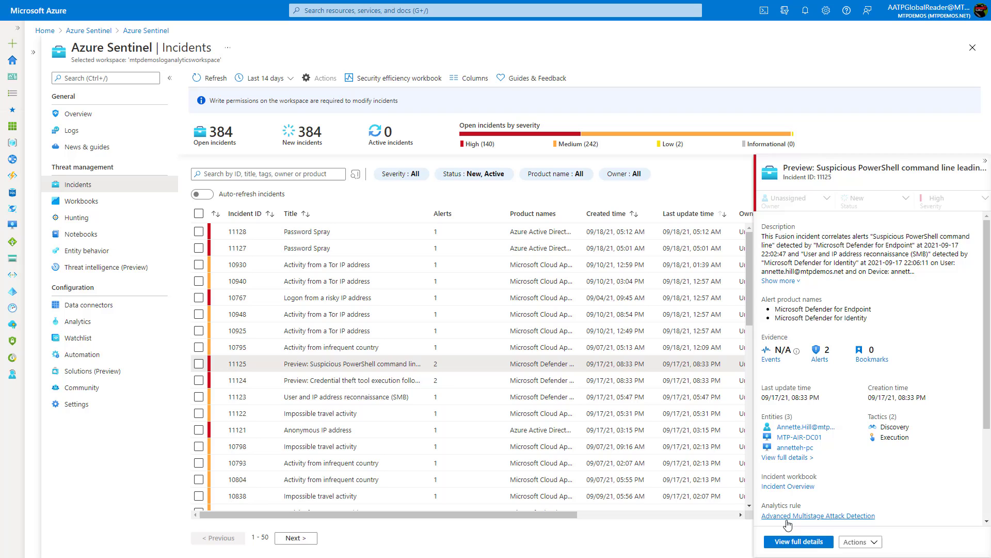
click(813, 541)
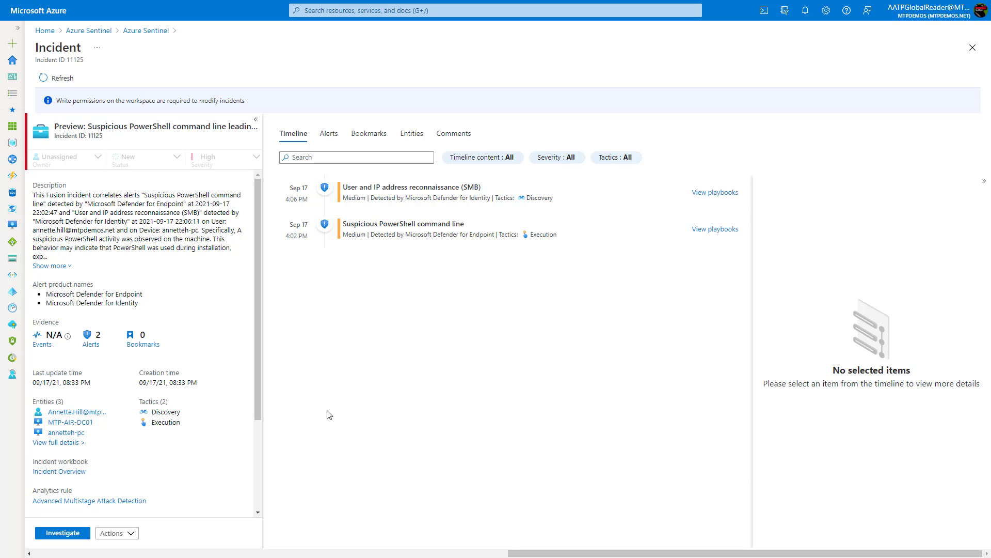
Open the incident's investigation graph, bring the entities into view, and select the annetteh-pc workstation.
click(59, 534)
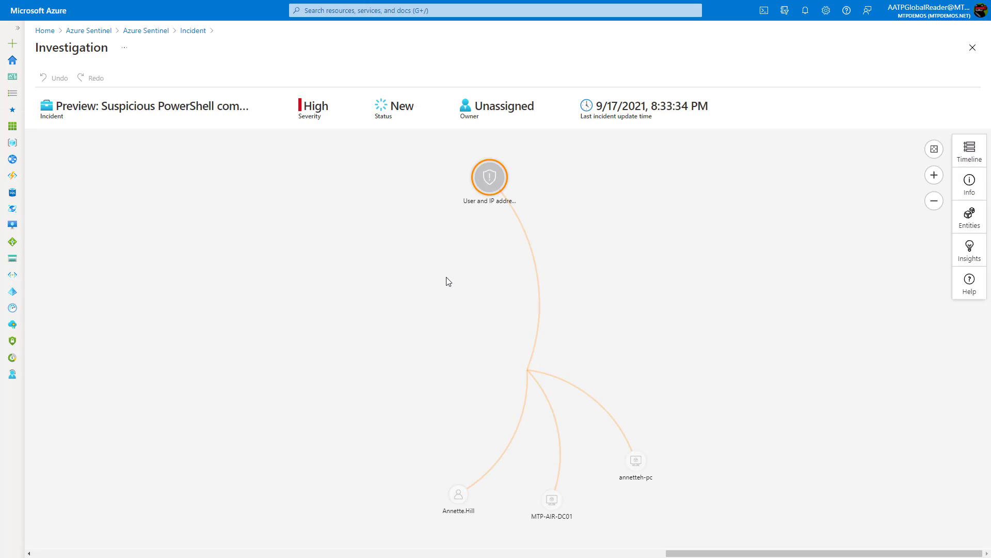
drag(606, 345, 556, 265)
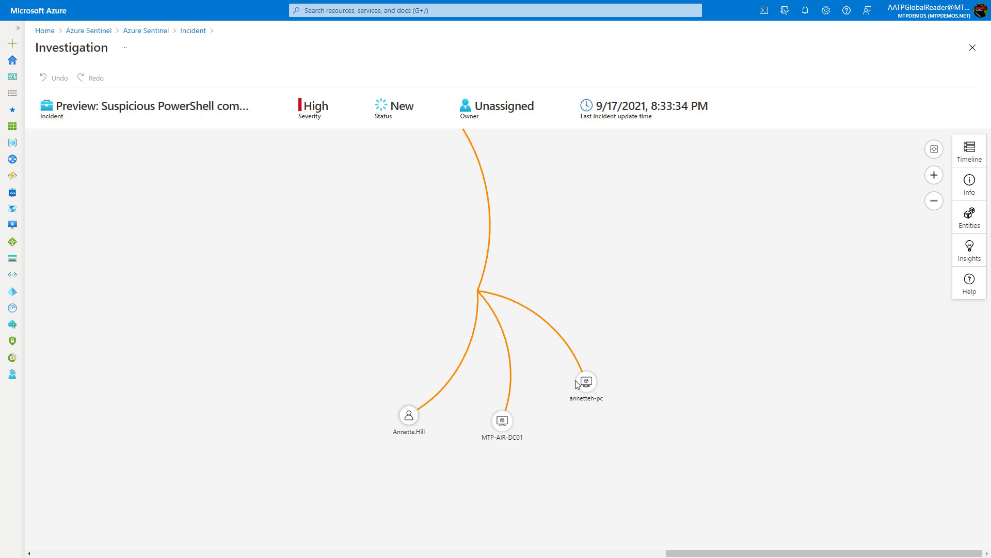
scroll(575, 380, up, 1)
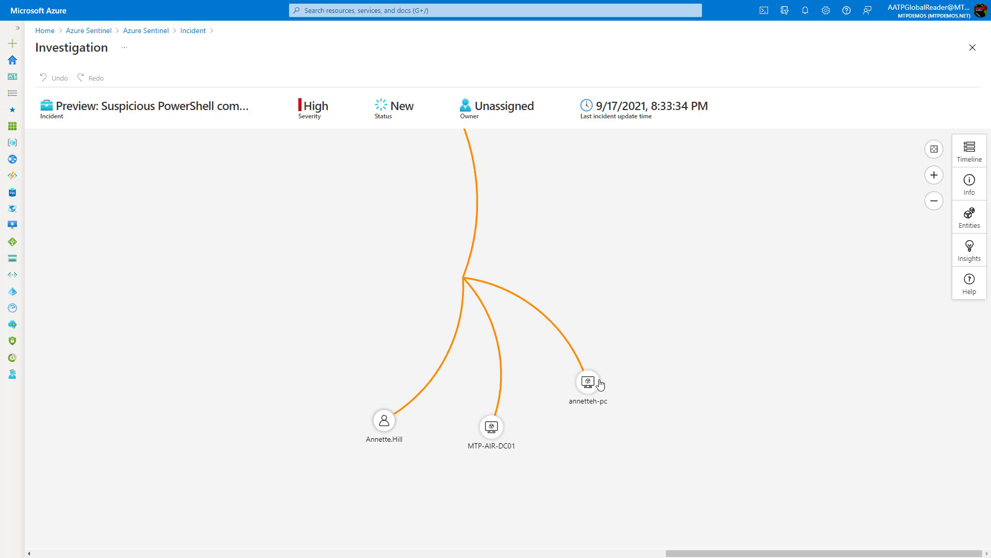
click(591, 383)
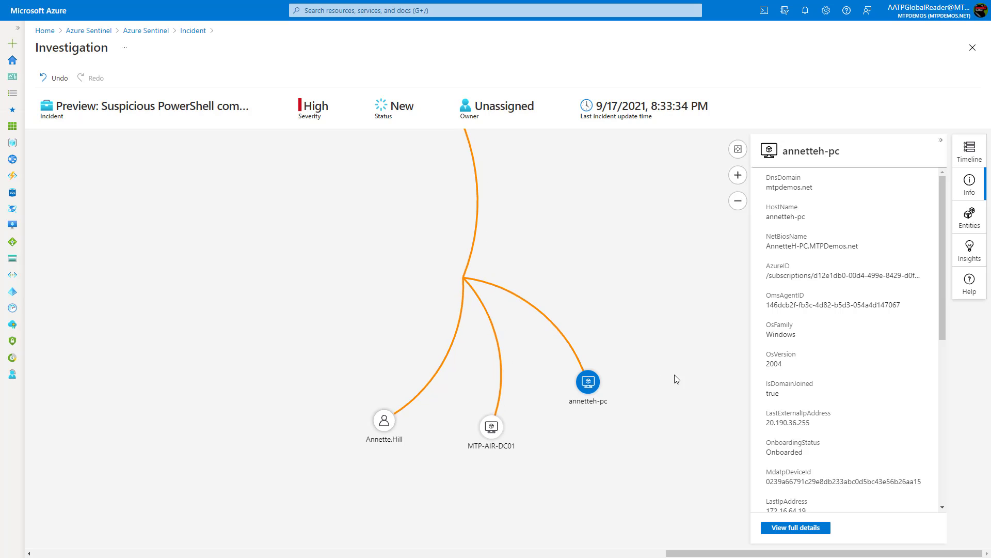
Open annetteh-pc's full entity page and review its 132 alerts, 75.7K events and sign-in insights.
click(794, 527)
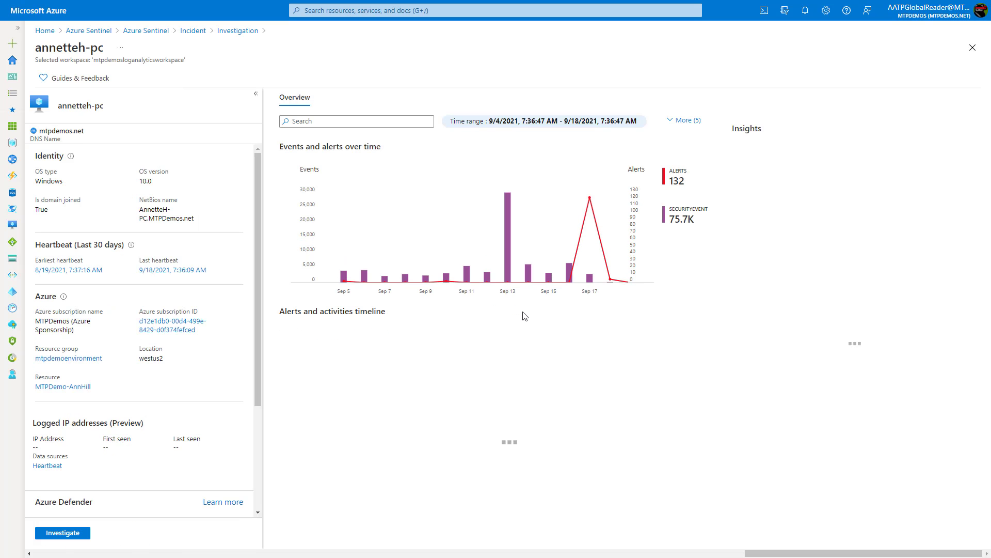
mouse_move(442, 287)
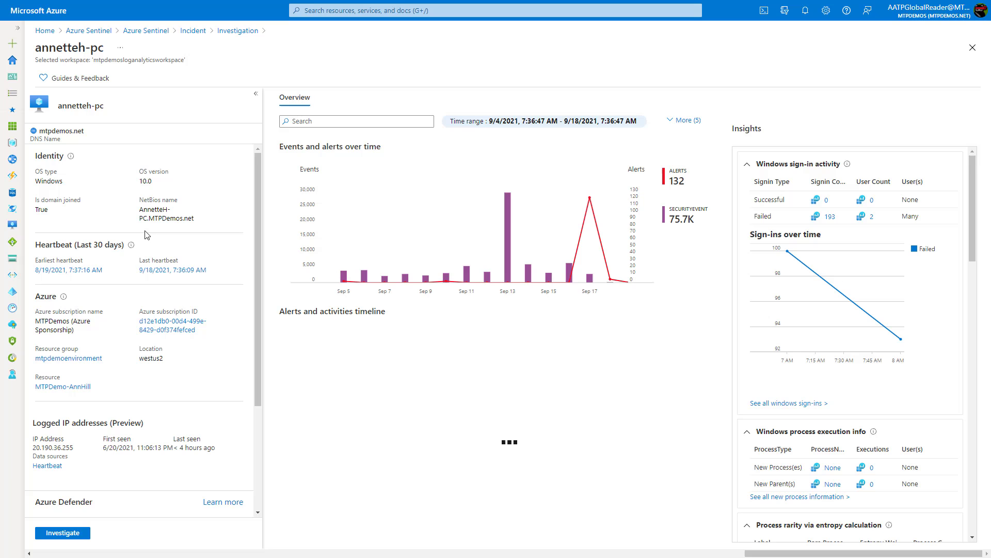
scroll(170, 263, down, 3)
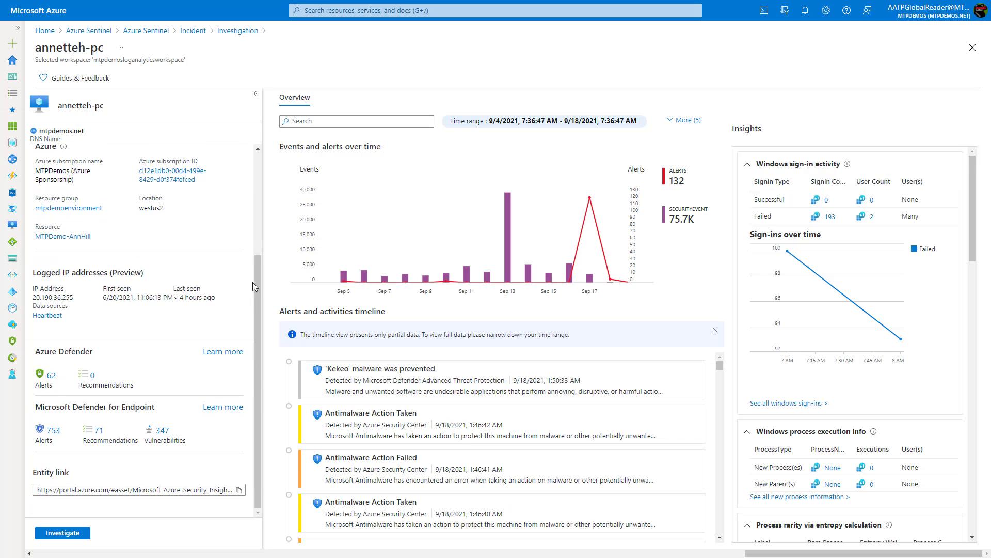
scroll(252, 282, up, 3)
mouse_move(511, 281)
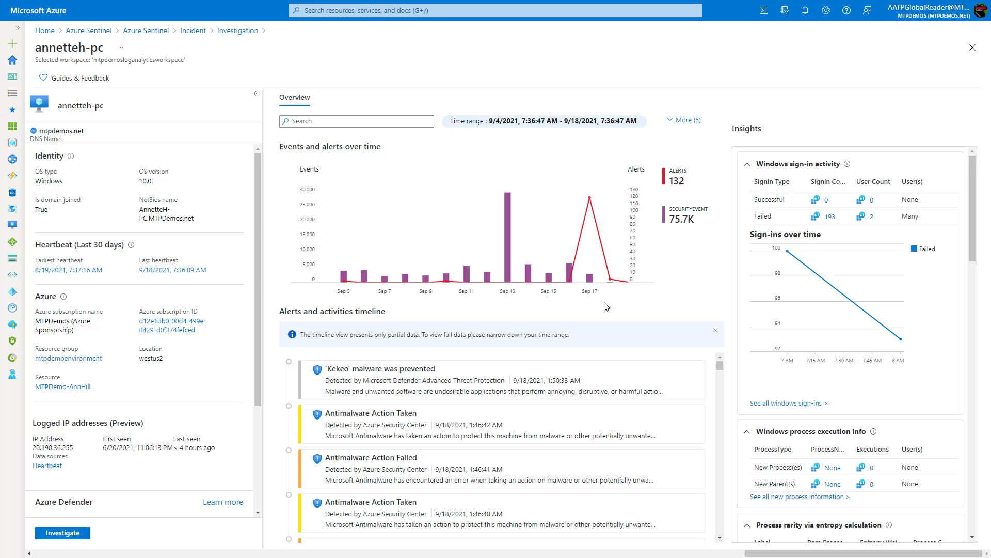
scroll(627, 362, down, 3)
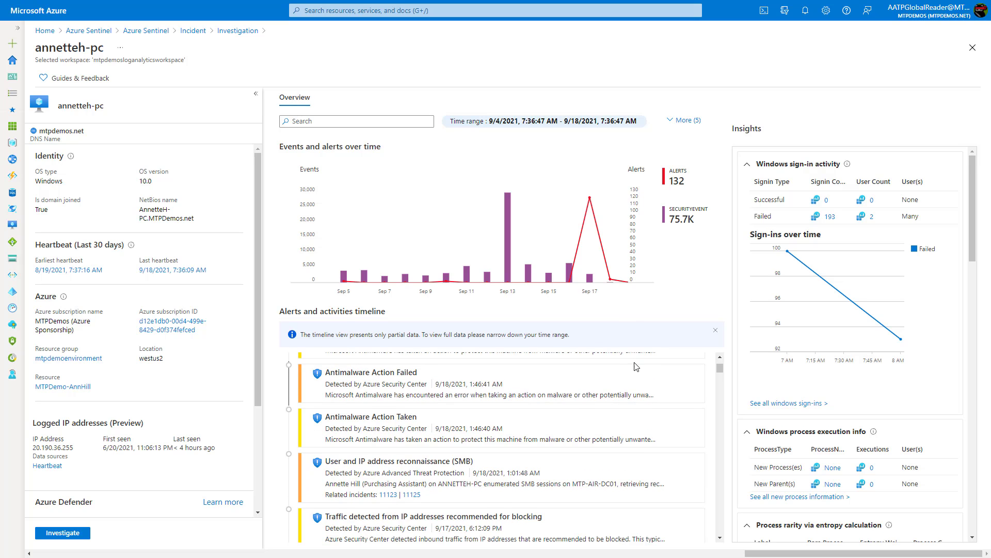
scroll(652, 370, up, 3)
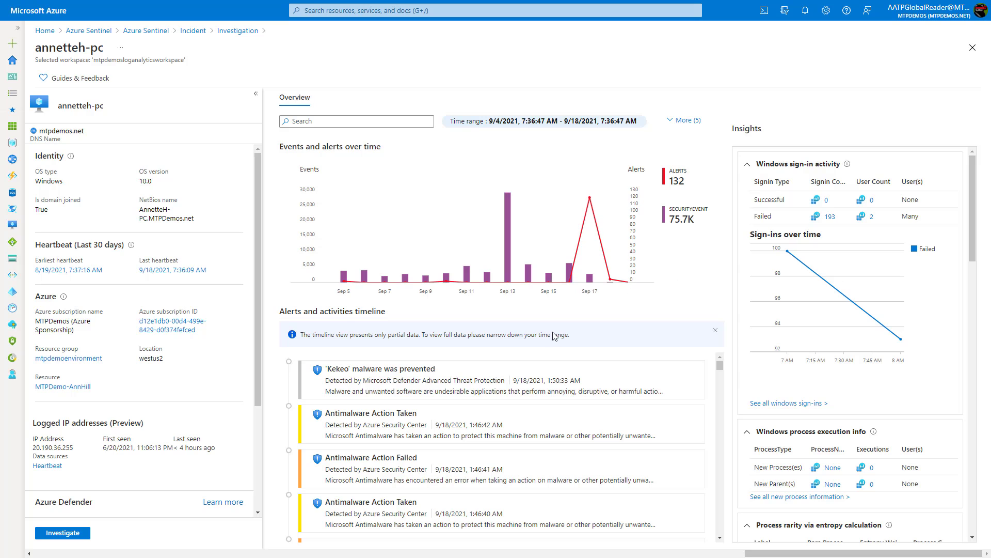
scroll(816, 380, down, 2)
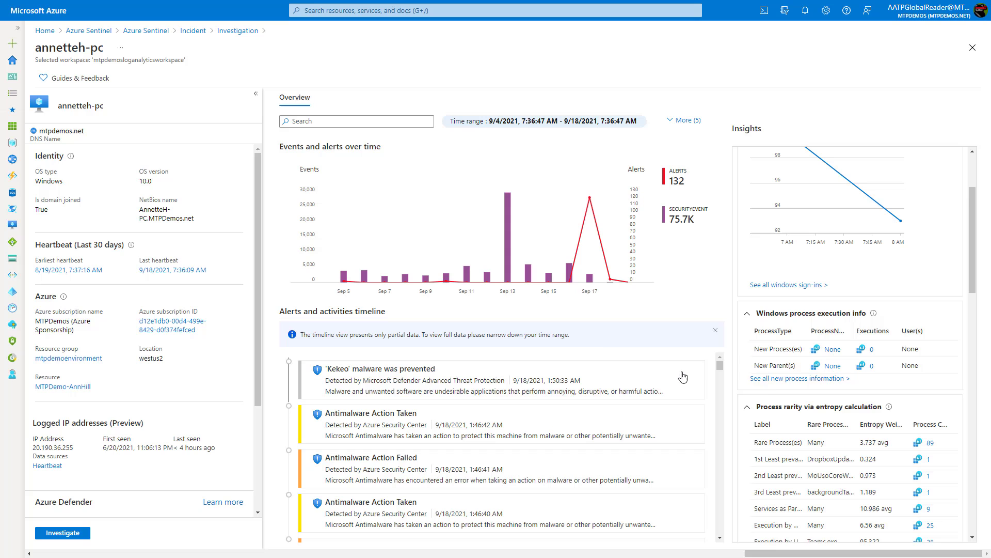
scroll(752, 348, up, 2)
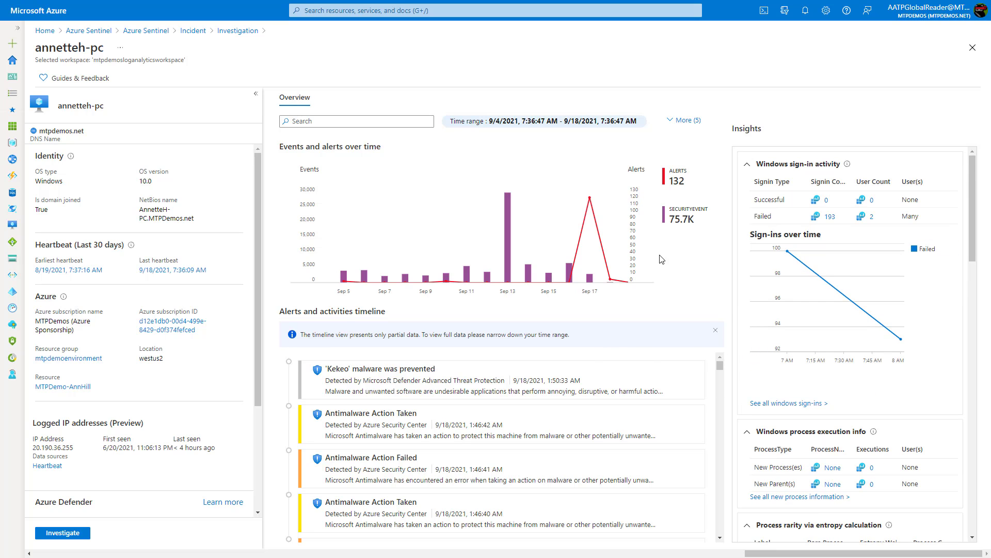
click(221, 32)
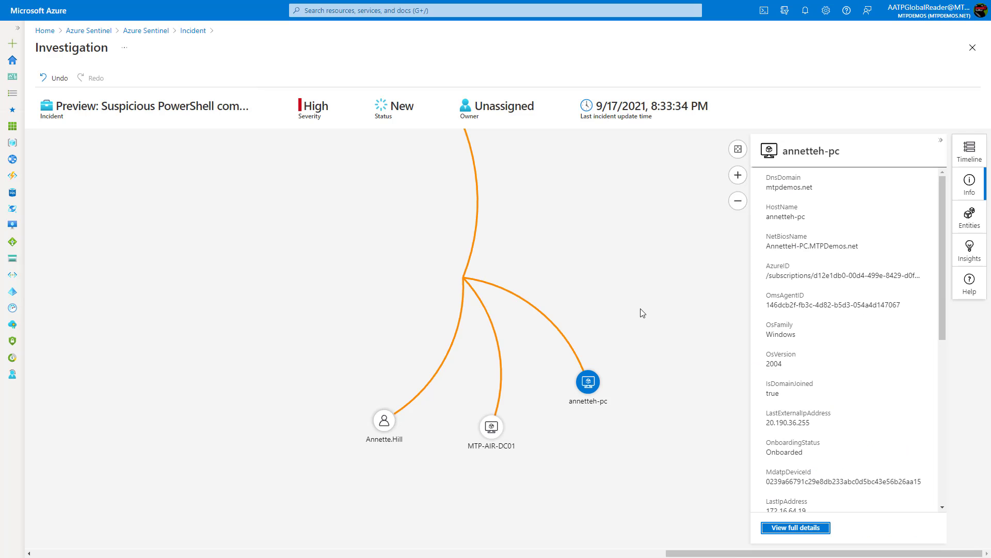
click(592, 387)
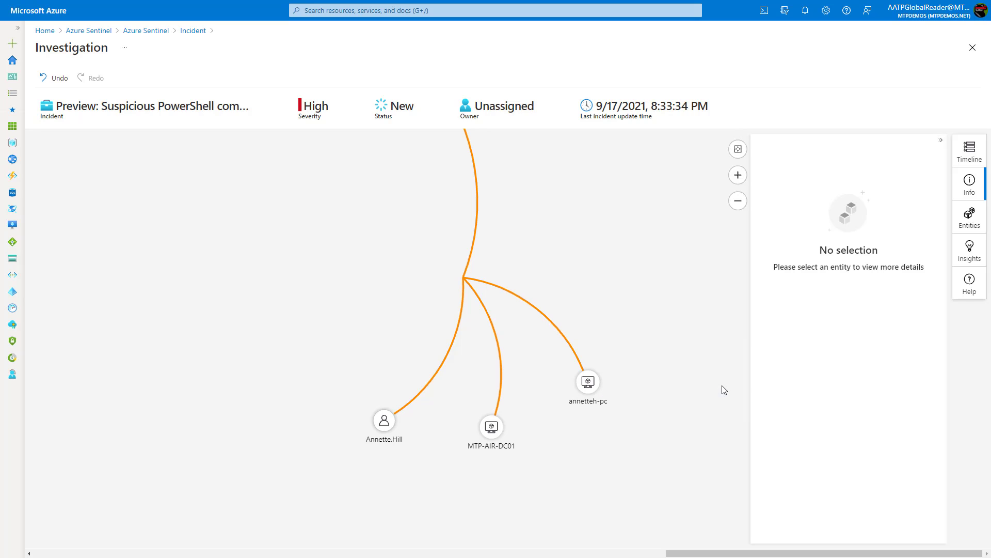
drag(695, 383, 487, 332)
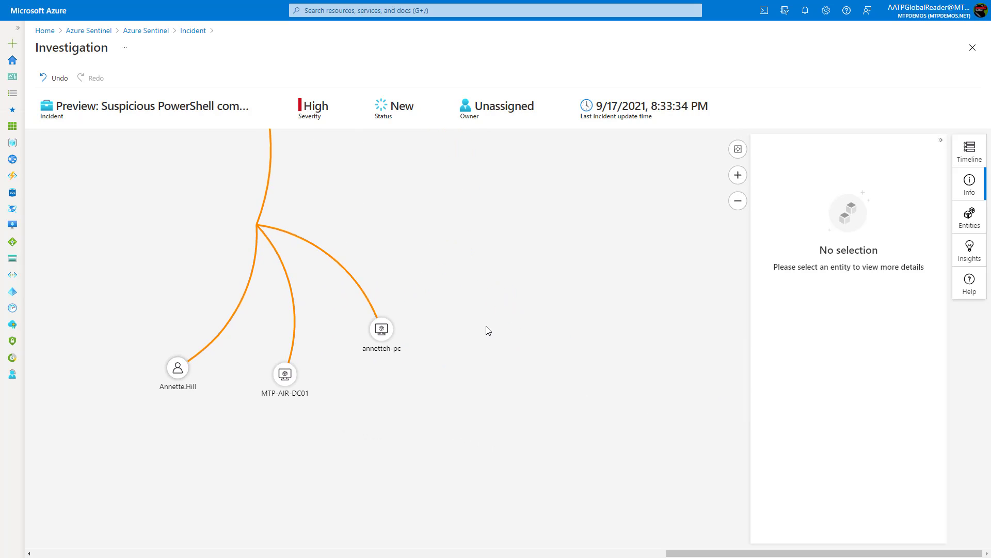
click(383, 334)
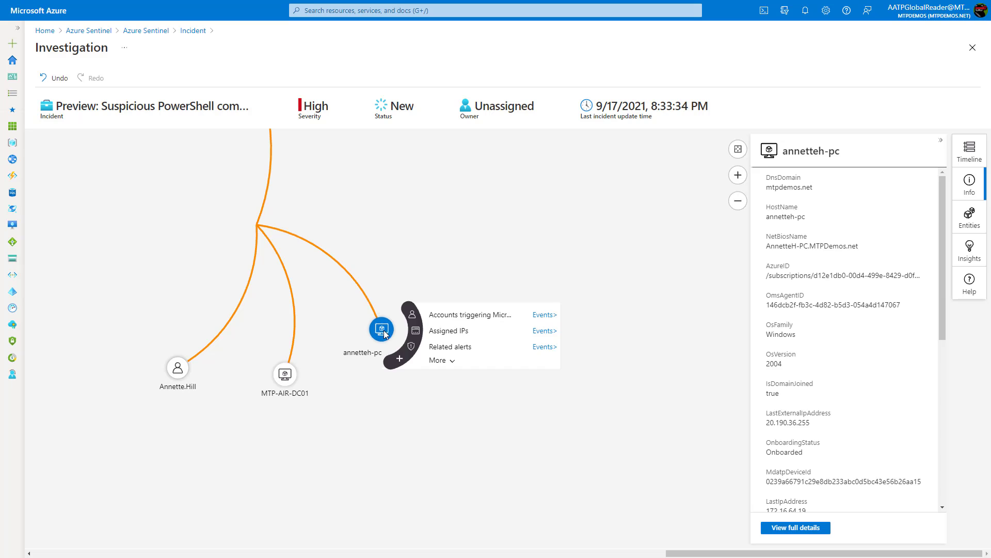
click(446, 334)
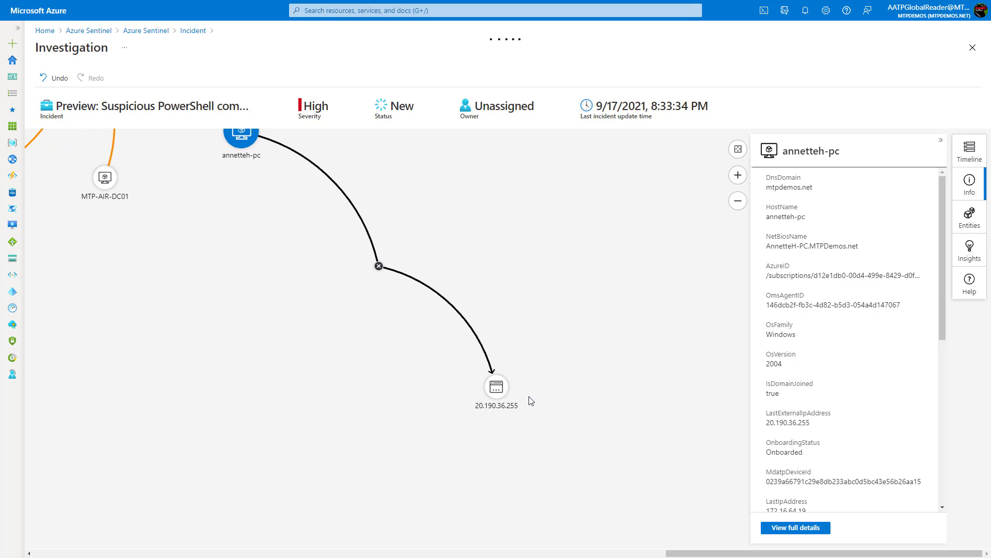
click(495, 392)
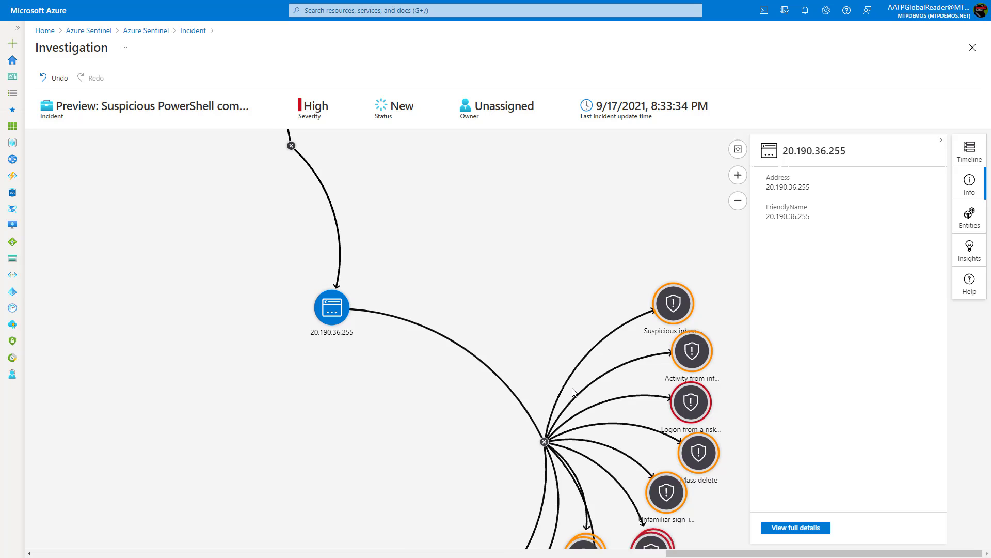
scroll(505, 367, up, 2)
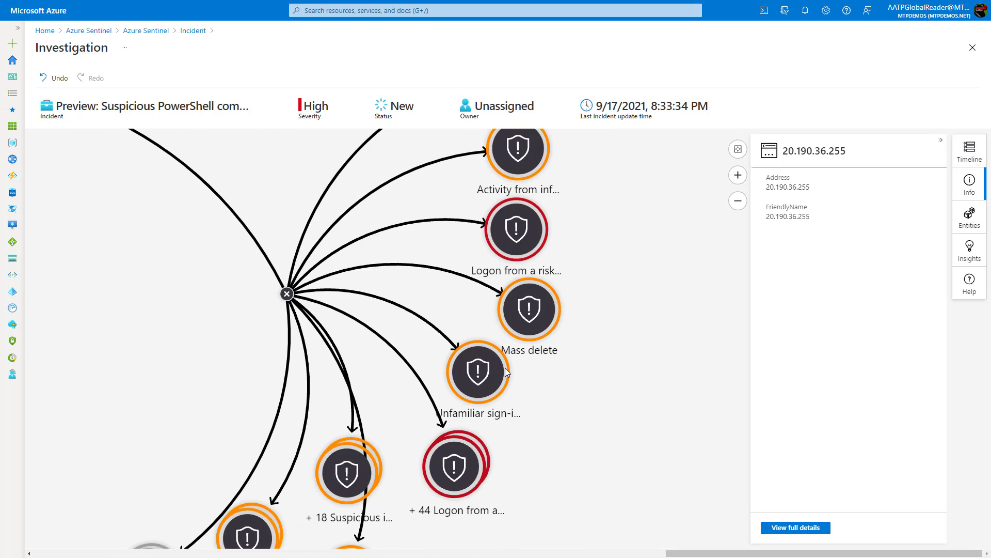
scroll(505, 368, down, 3)
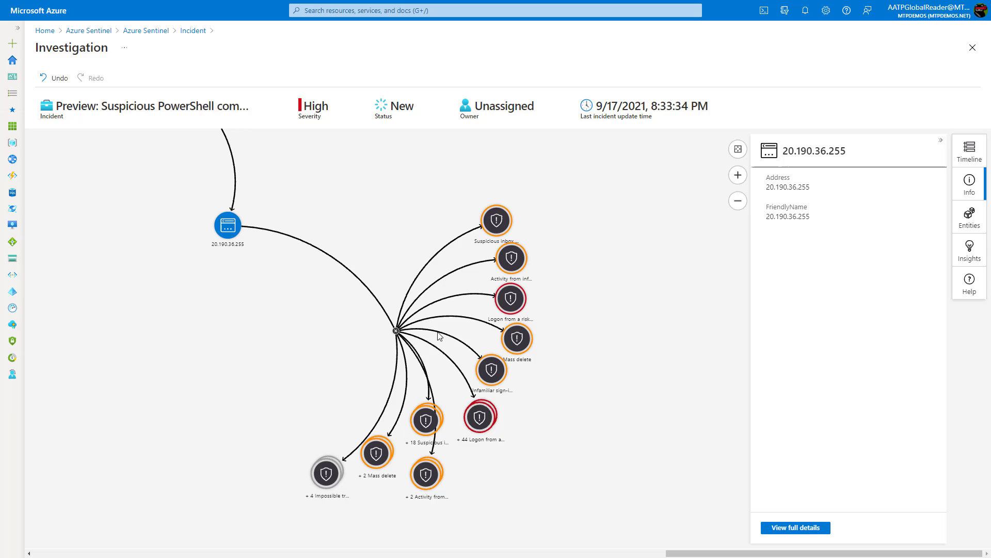
Go back via the Incident breadcrumb to the 384 open incidents with 11125's summary.
click(203, 32)
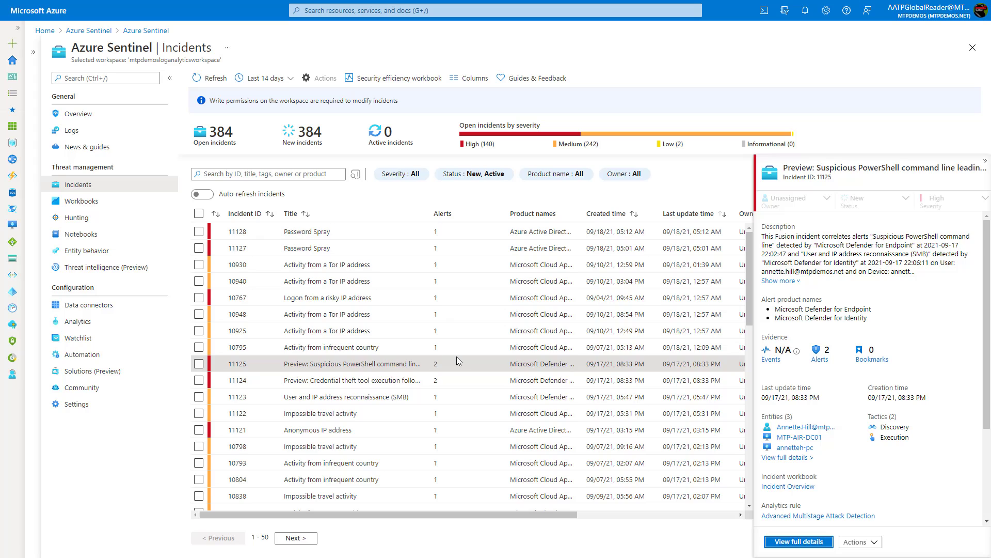
click(116, 328)
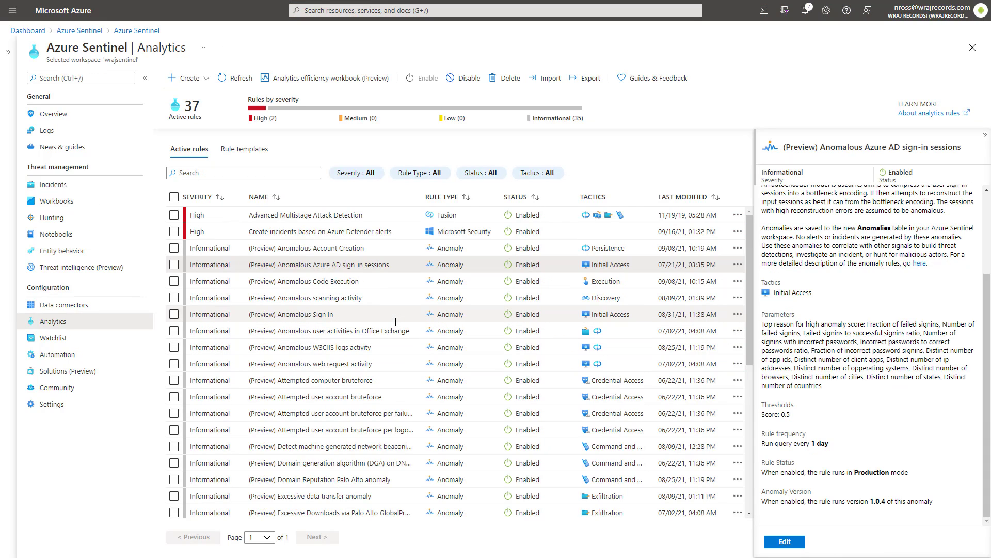
scroll(396, 322, down, 5)
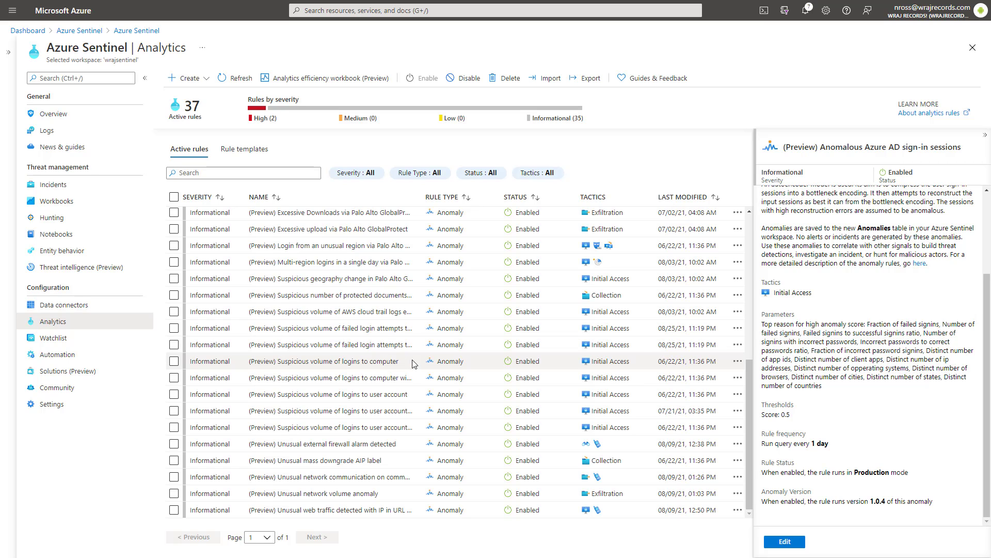
scroll(413, 363, up, 5)
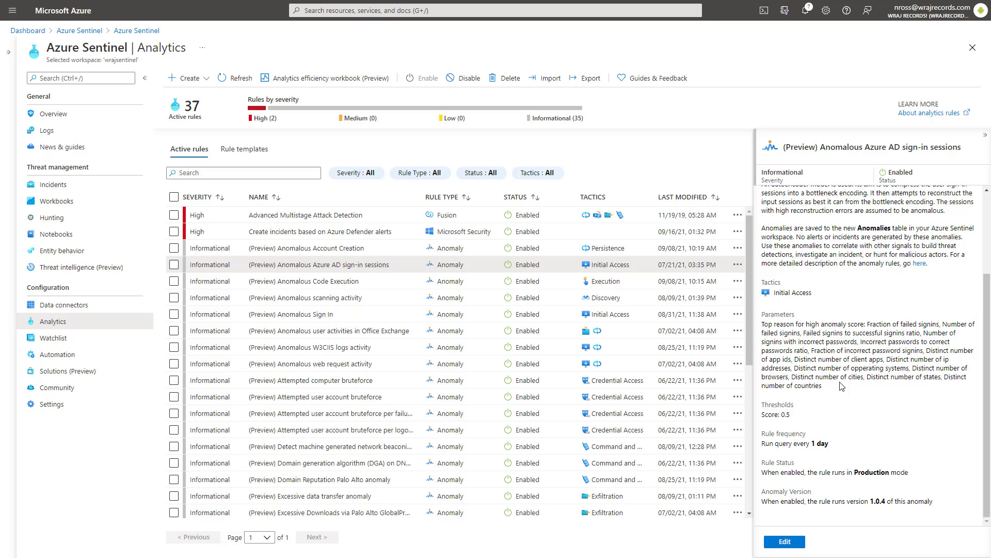
scroll(830, 355, up, 3)
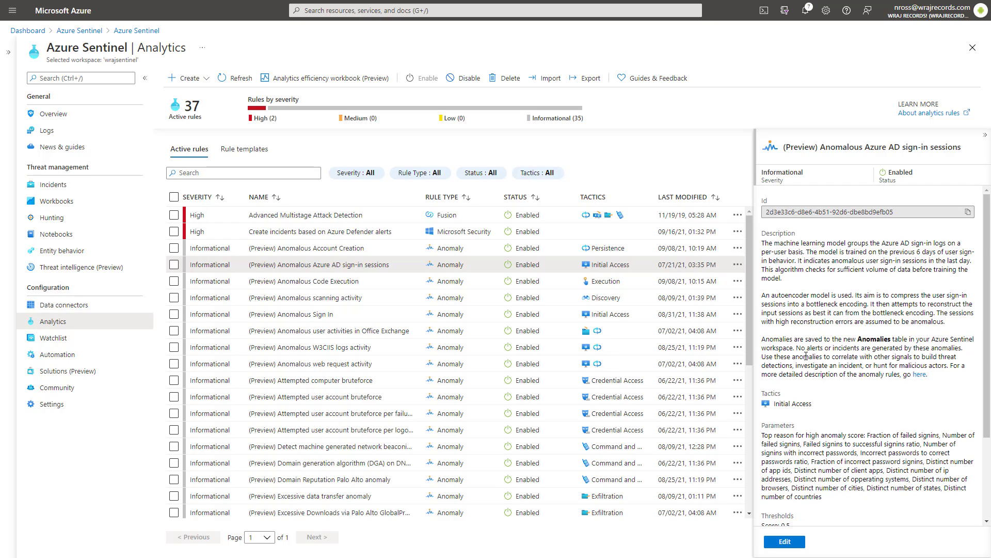
Start a new scheduled query rule named 'Suspicious IP'.
click(182, 78)
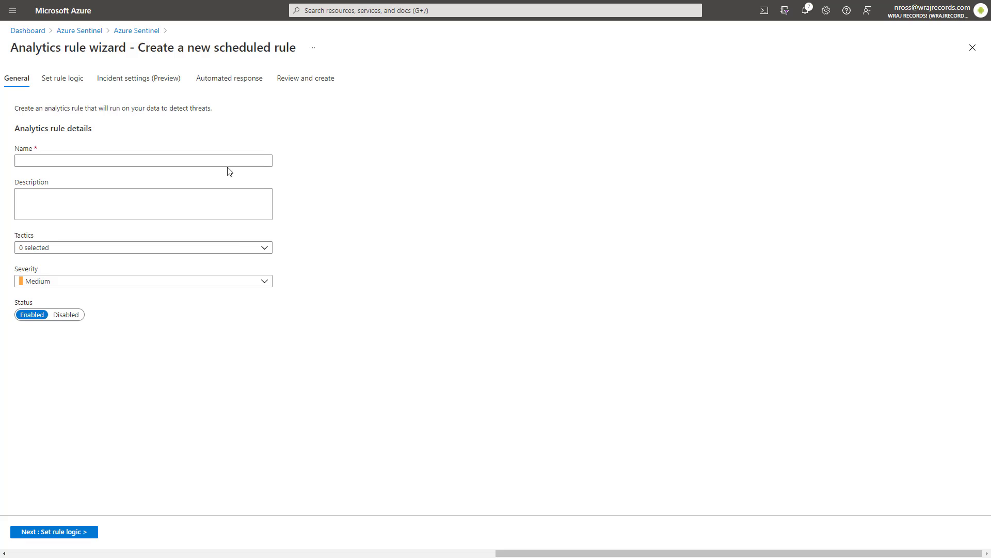
click(226, 158)
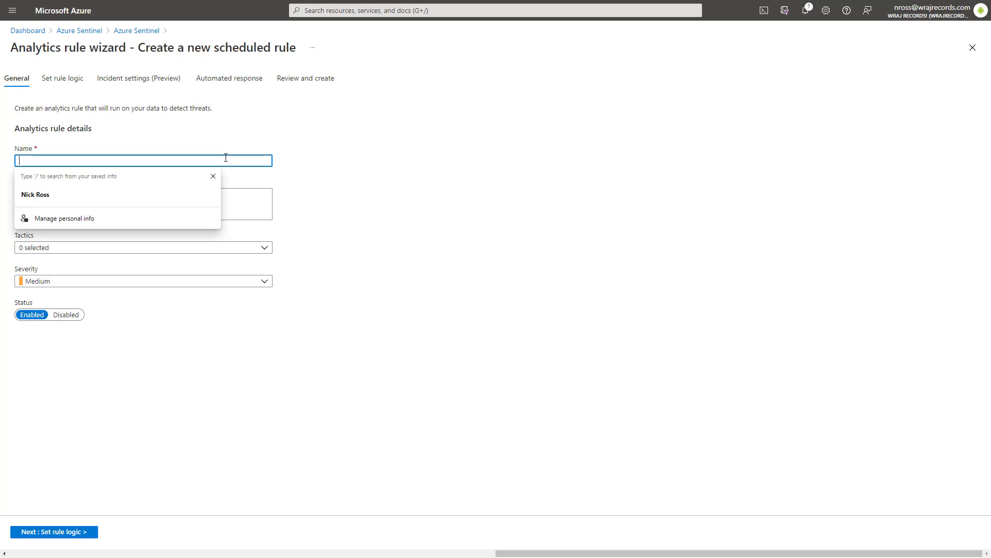
text(Suspicious IP)
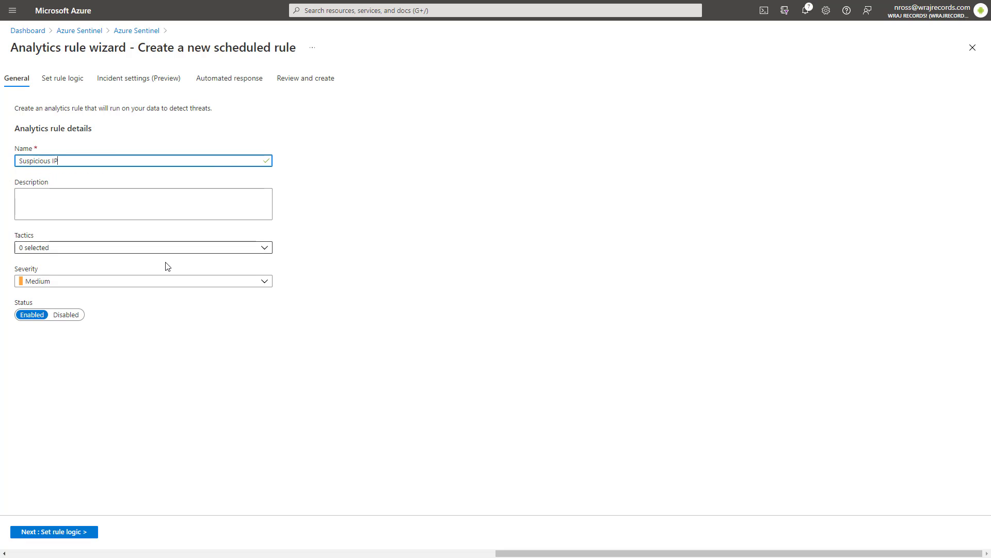
Give the rule Privilege Escalation and Defense Evasion tactics, keep Medium severity, and continue to rule logic.
click(230, 252)
click(75, 333)
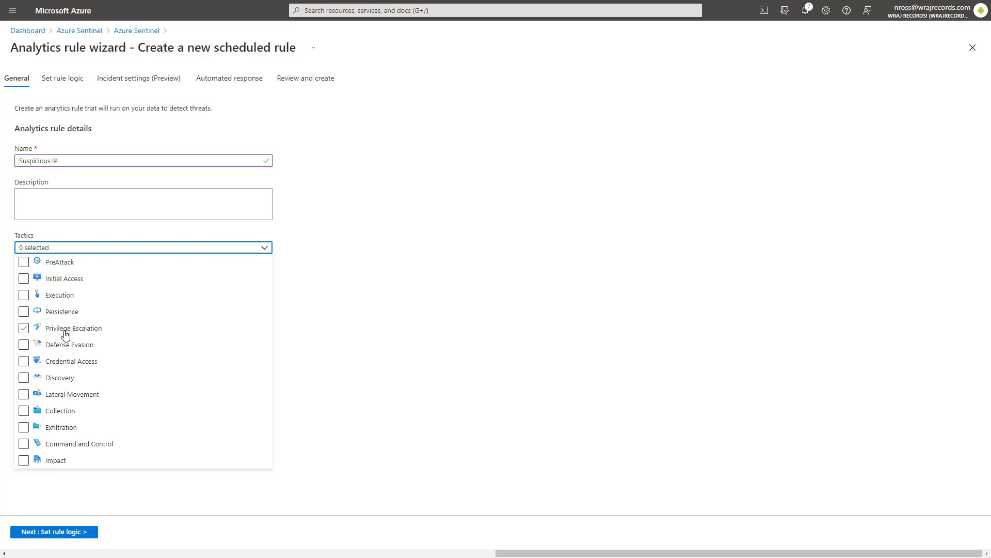
click(65, 331)
click(63, 344)
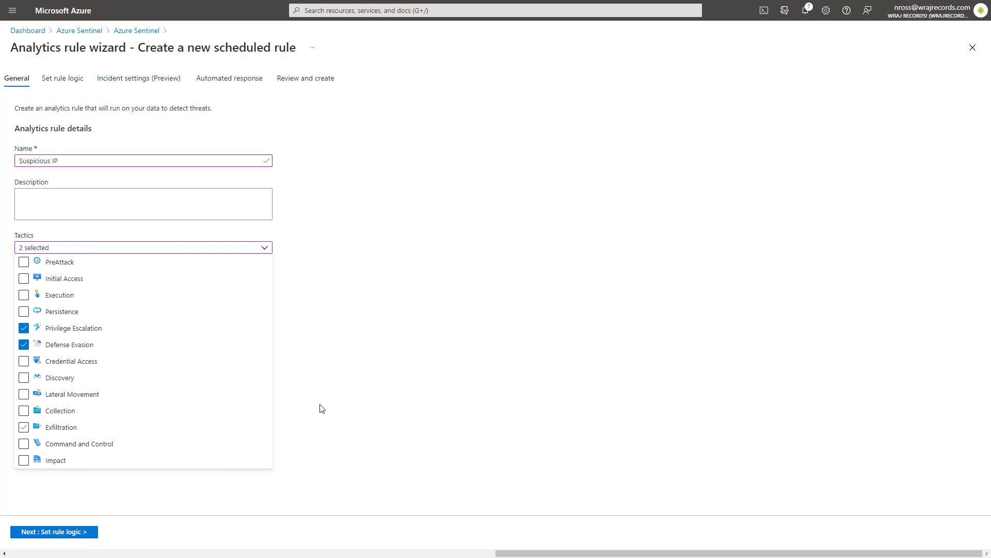
click(334, 402)
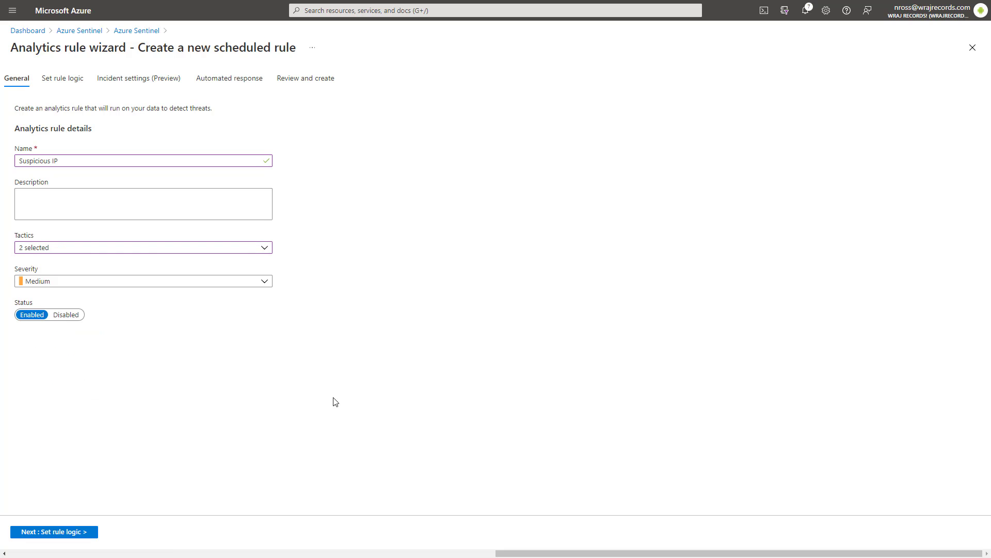
click(48, 282)
click(48, 282)
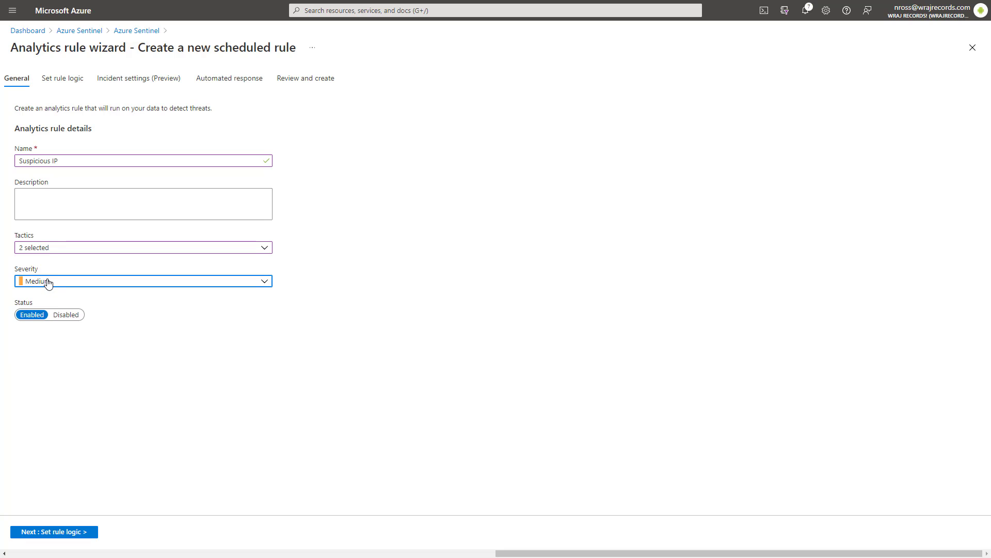
click(57, 532)
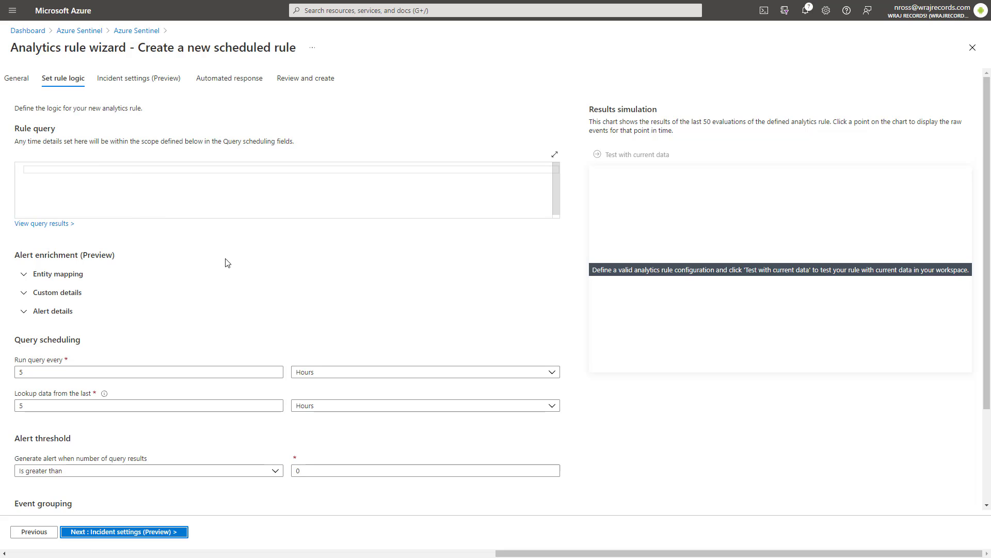
scroll(287, 240, down, 3)
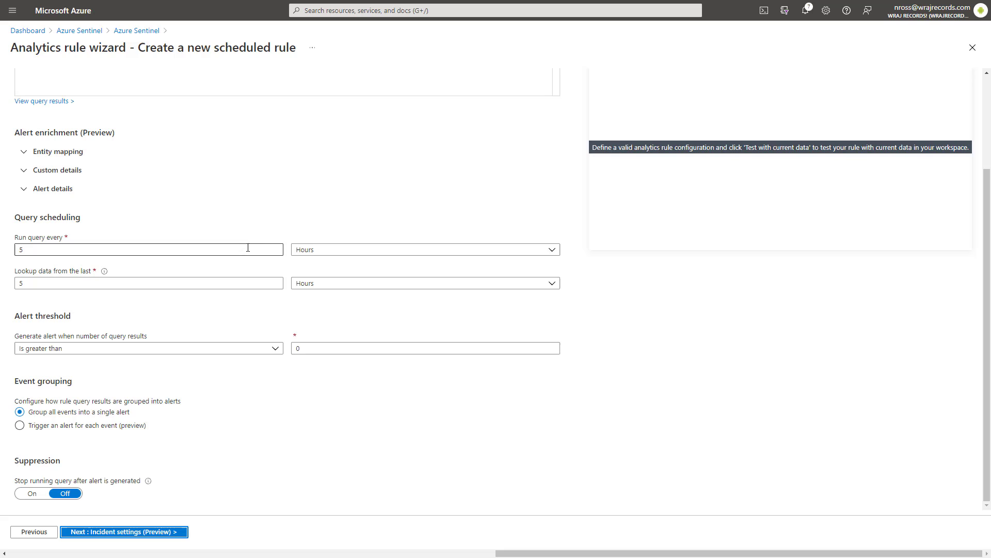
click(316, 251)
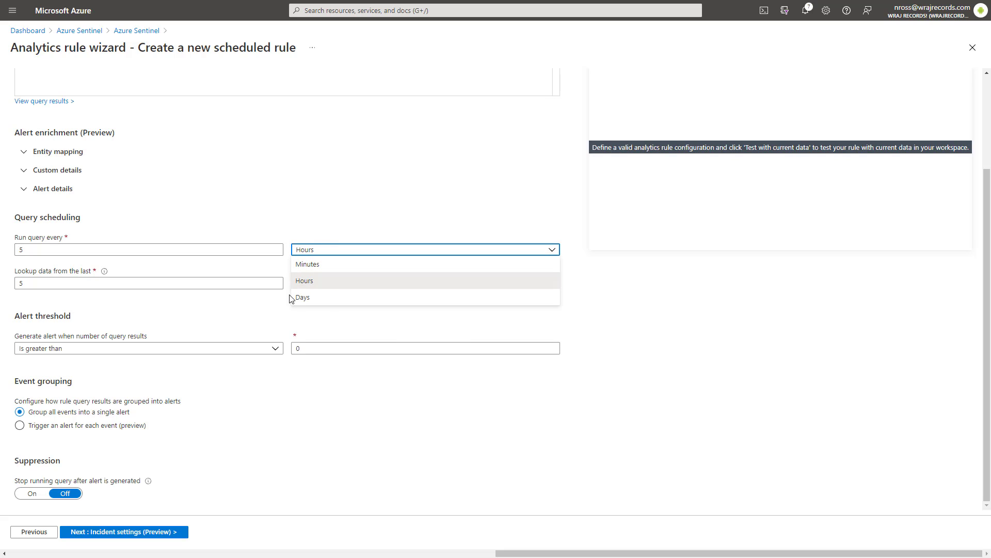
click(129, 332)
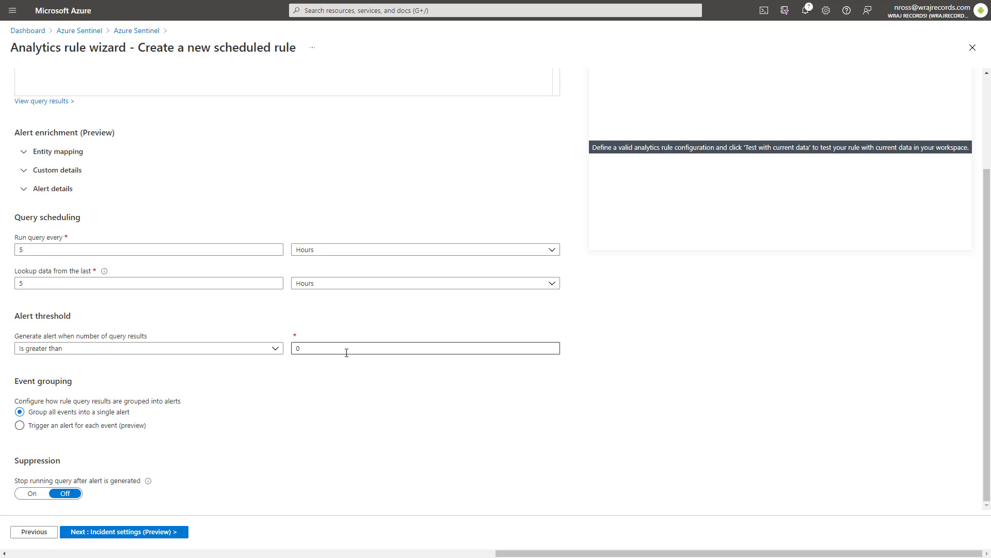
scroll(312, 248, up, 3)
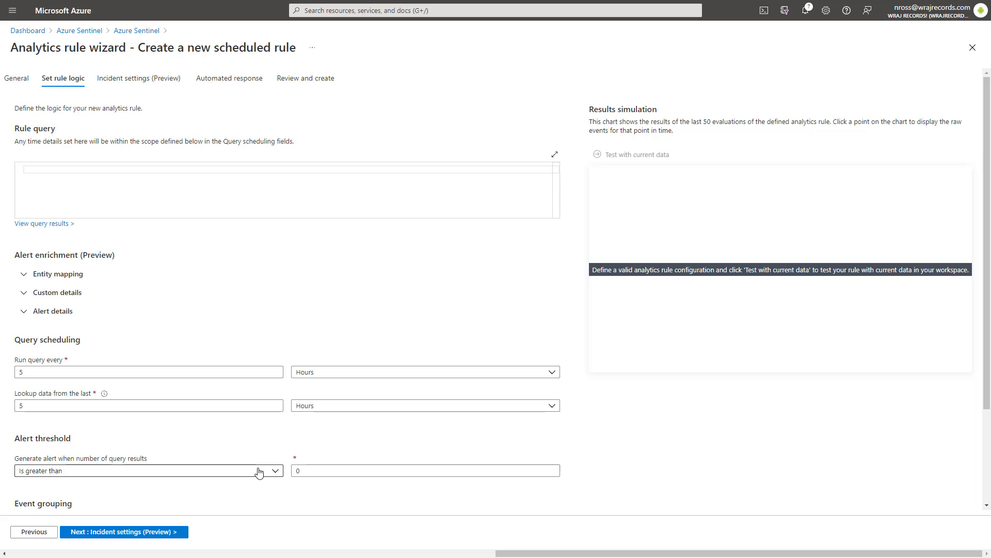
scroll(214, 457, down, 3)
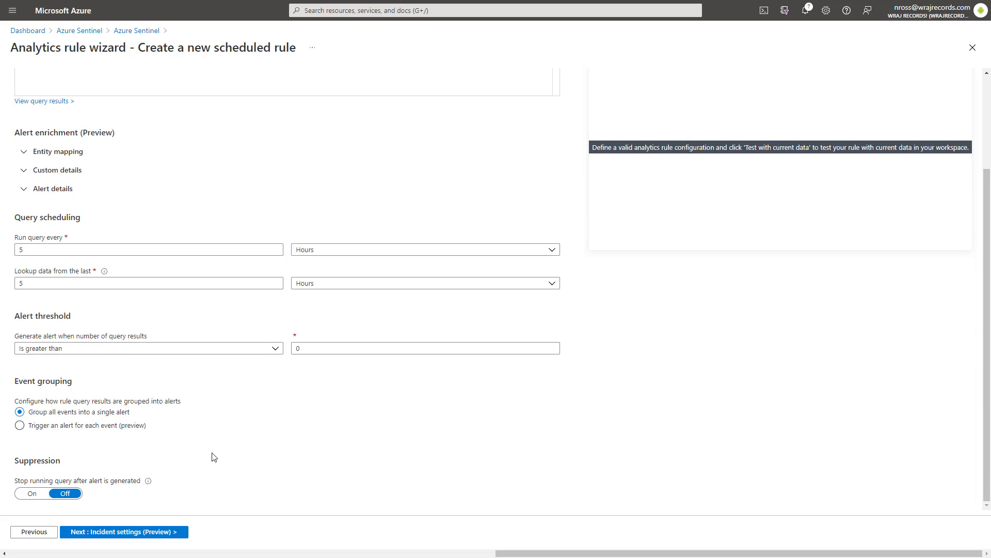
Move the Suspicious IP rule wizard through Incident settings to Automated response, with no playbooks selected.
click(160, 532)
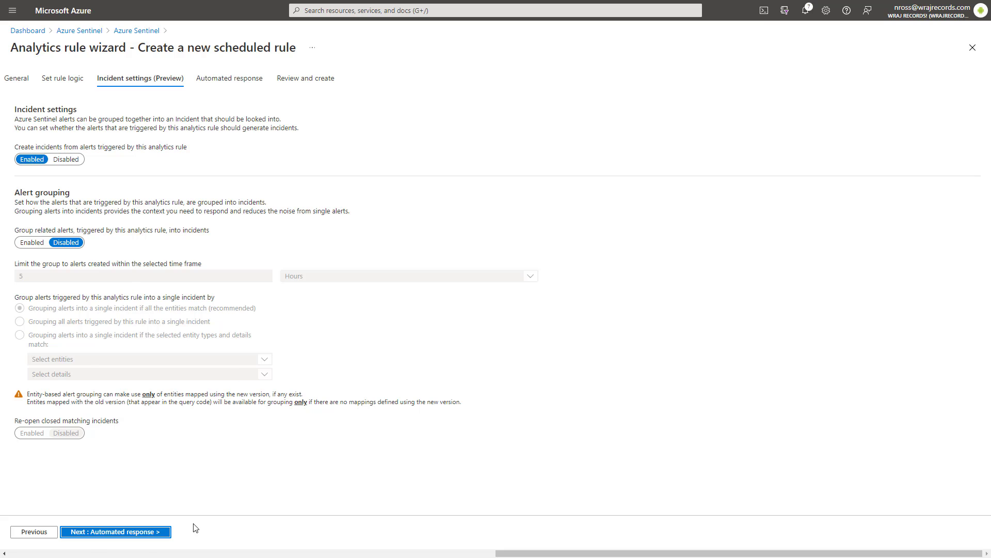
click(91, 535)
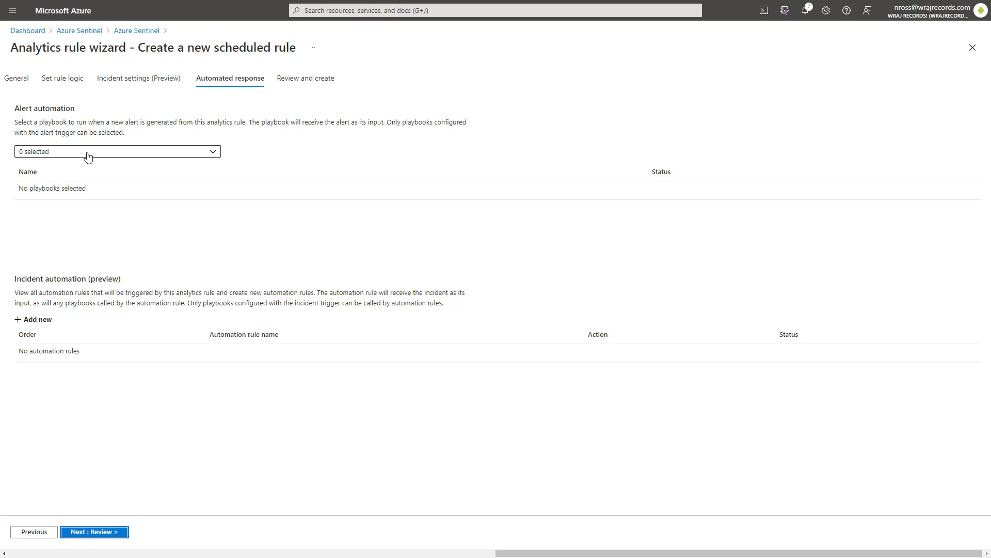
Browse the Logic Apps Designer's common triggers and templates, then return to Analytics' 37 active rules.
click(240, 251)
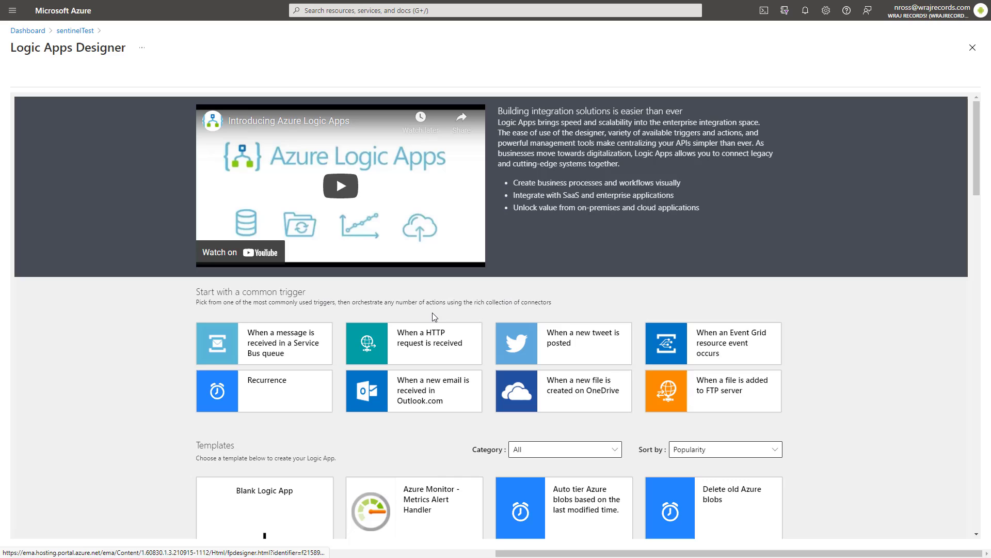
scroll(533, 317, down, 4)
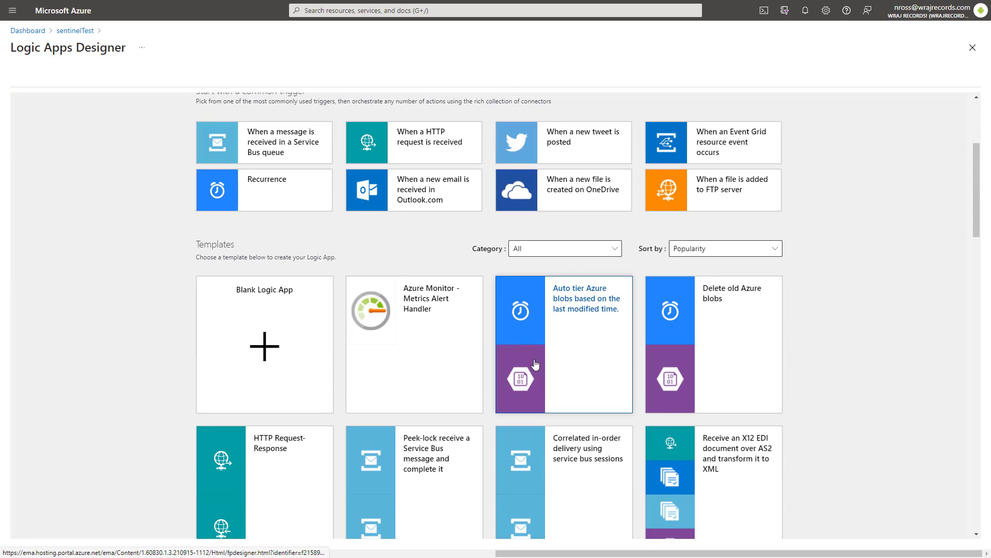
scroll(485, 338, up, 4)
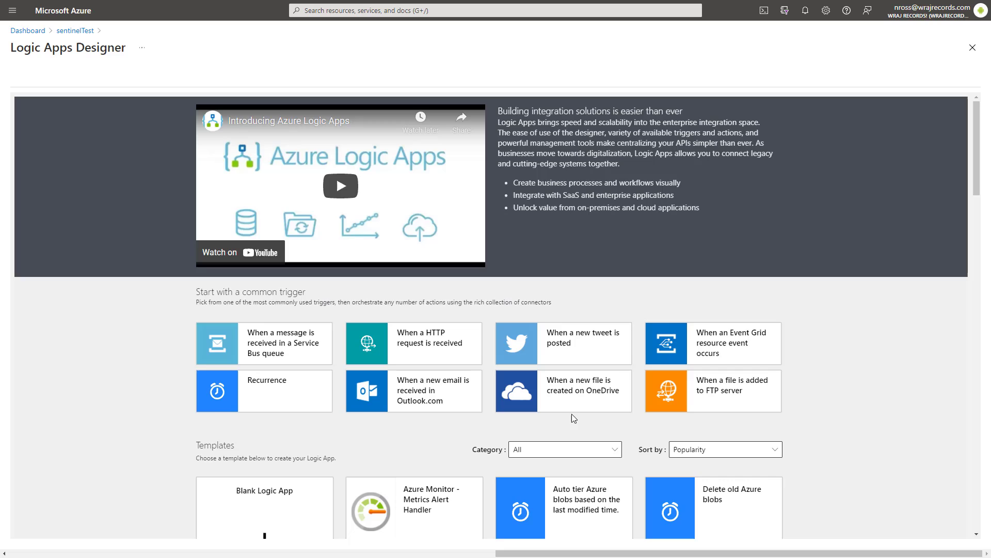
scroll(572, 413, down, 7)
scroll(532, 328, up, 5)
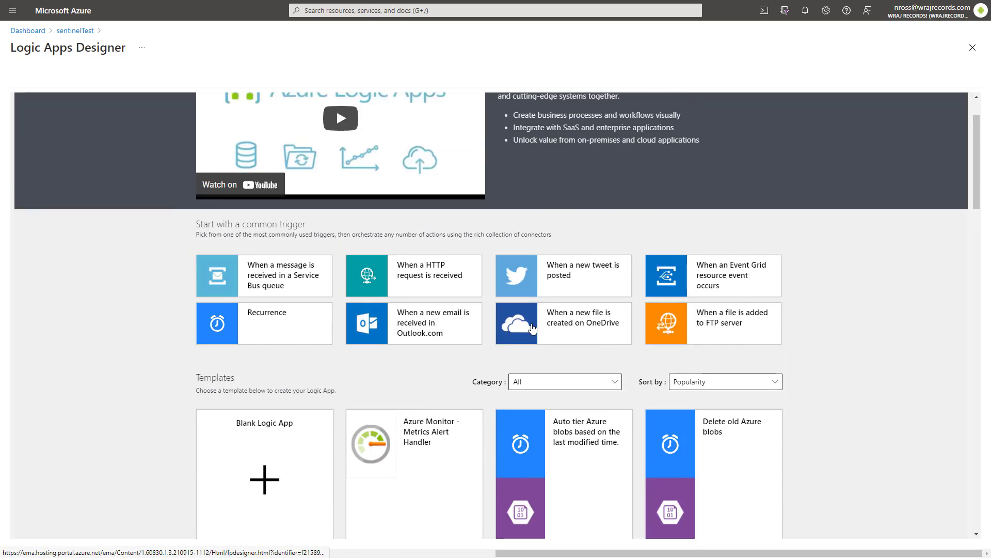
scroll(532, 328, up, 2)
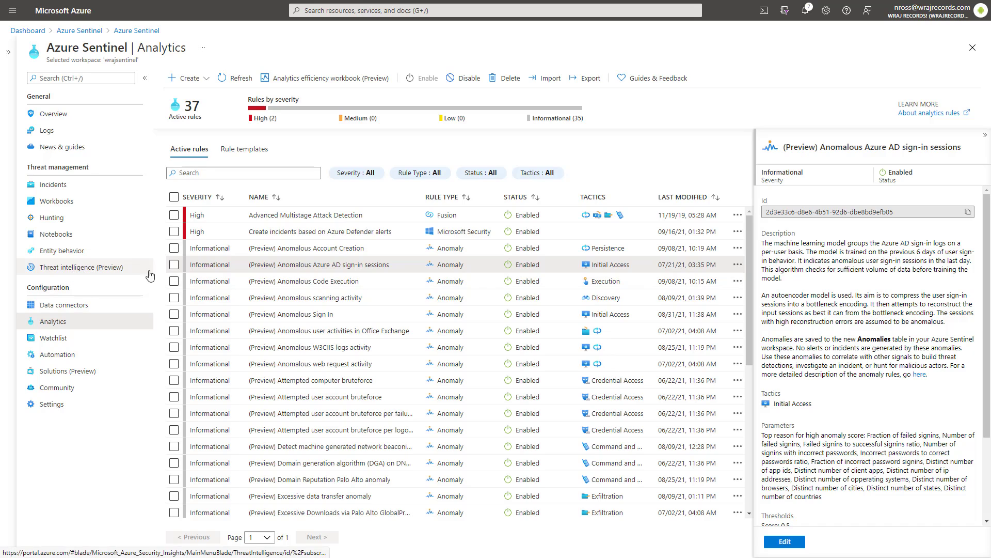
Go to Threat intelligence (Preview), which lists Suspicious IP 31.43.185.30, and start a new indicator.
click(112, 270)
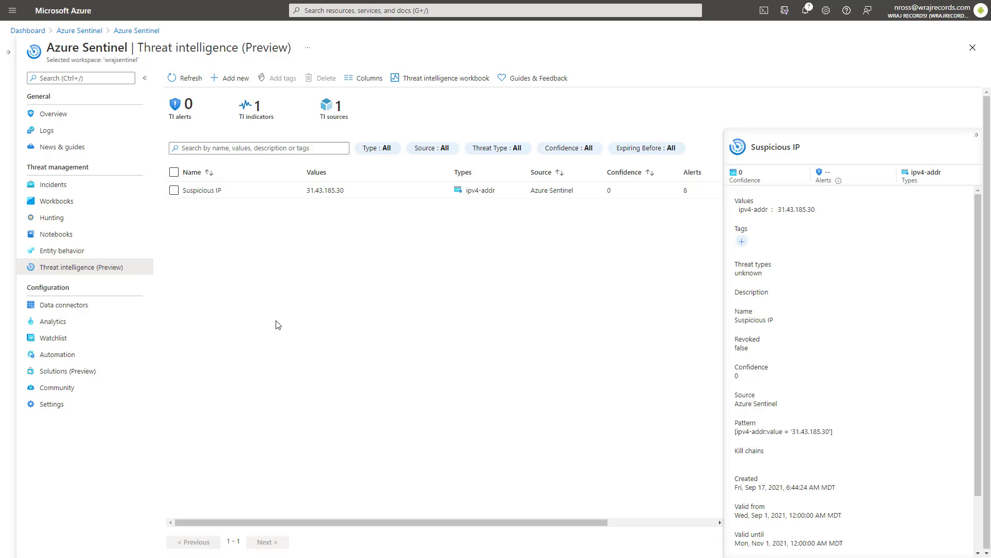
click(224, 78)
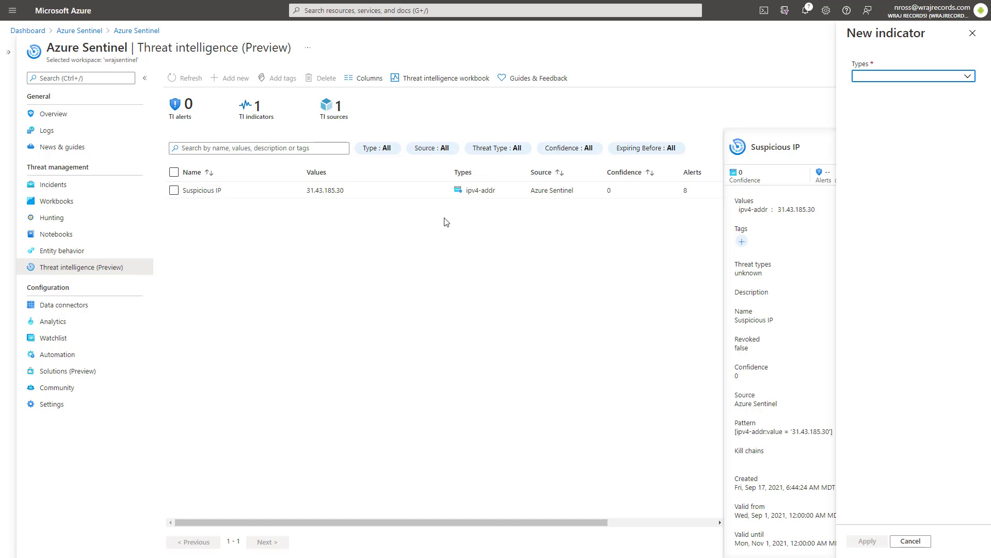
Make the new indicator a domain-name type, checking the Threat types list and the Confidence field.
click(865, 79)
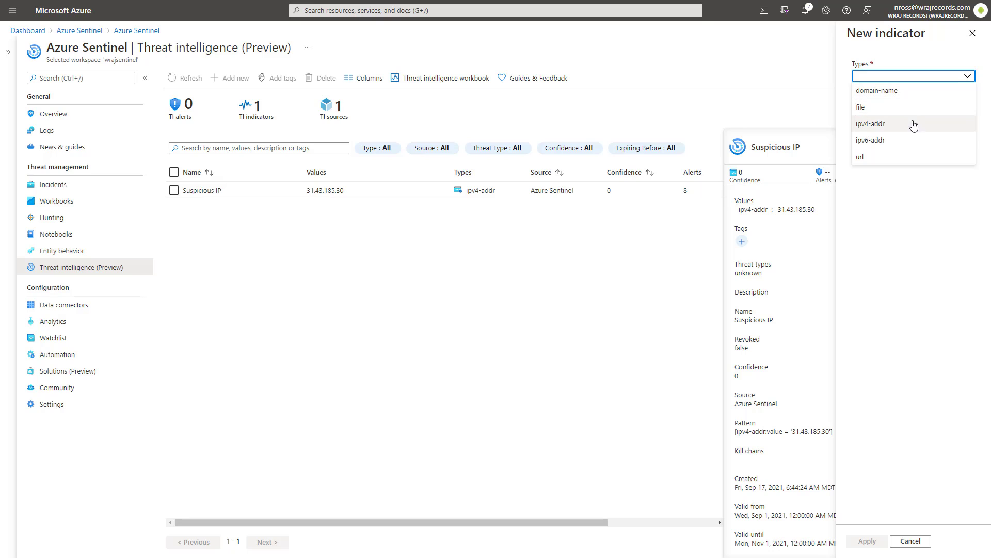
click(873, 95)
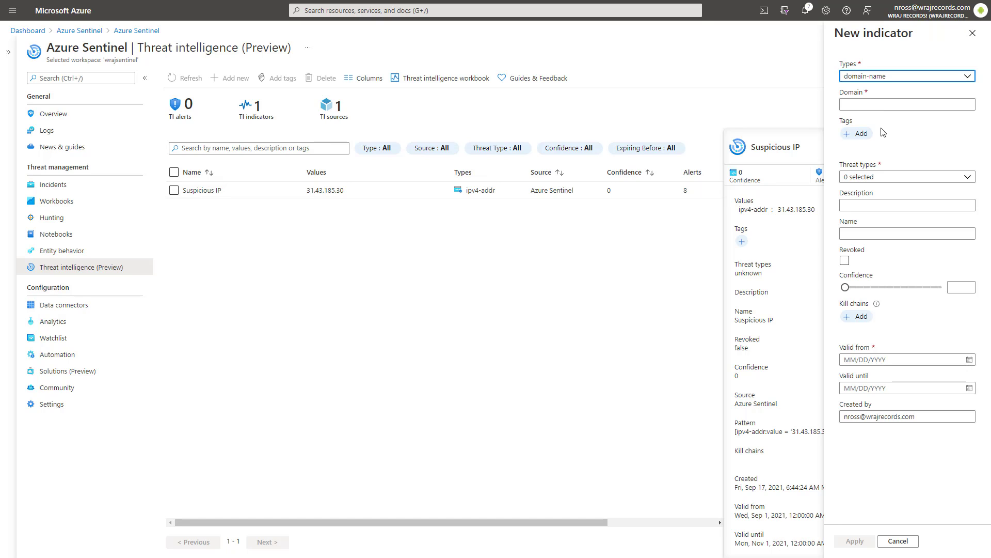
click(881, 177)
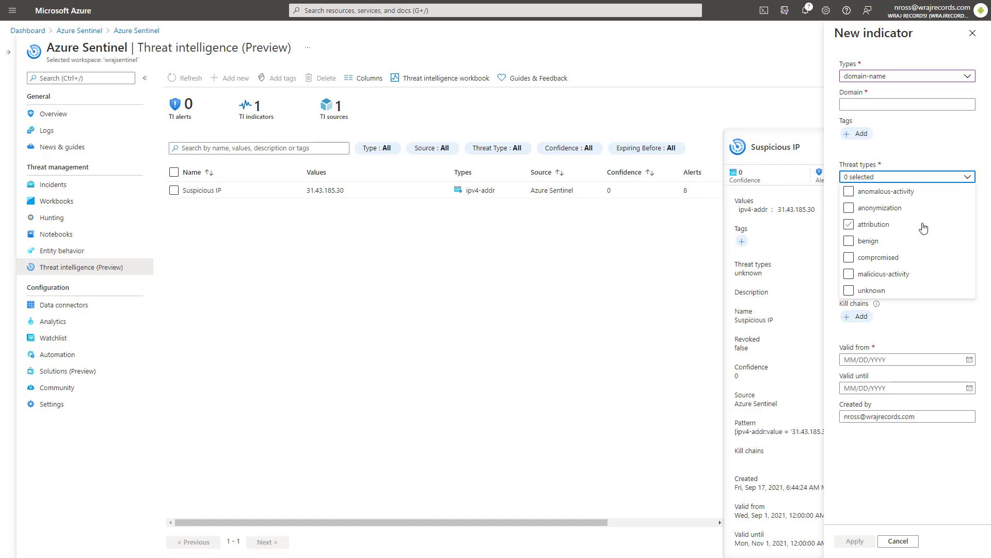
click(897, 162)
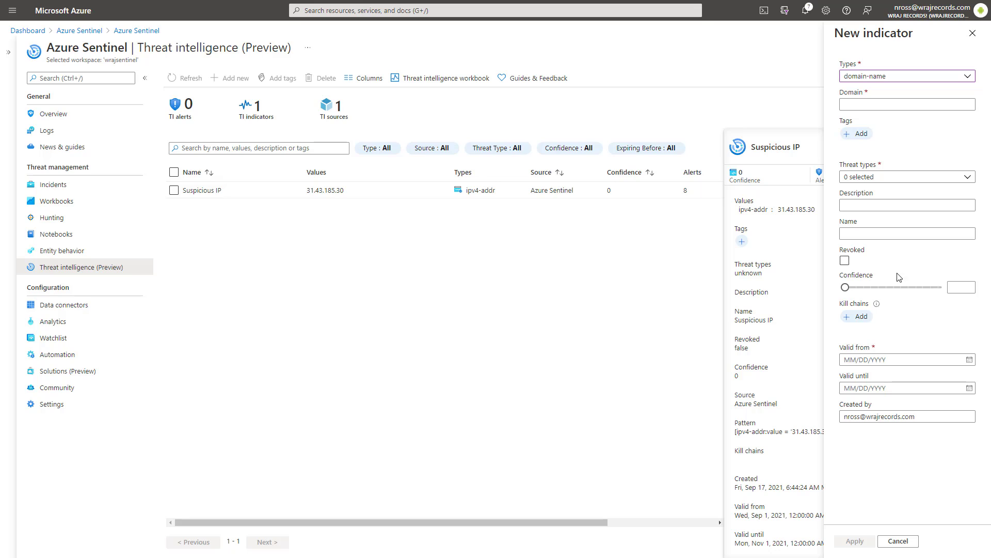
click(957, 288)
click(884, 82)
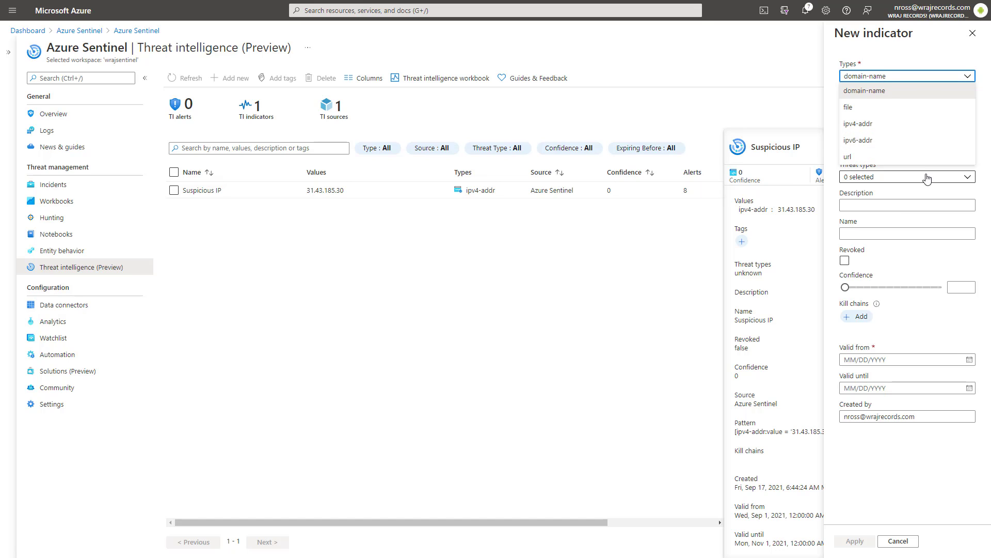
click(885, 80)
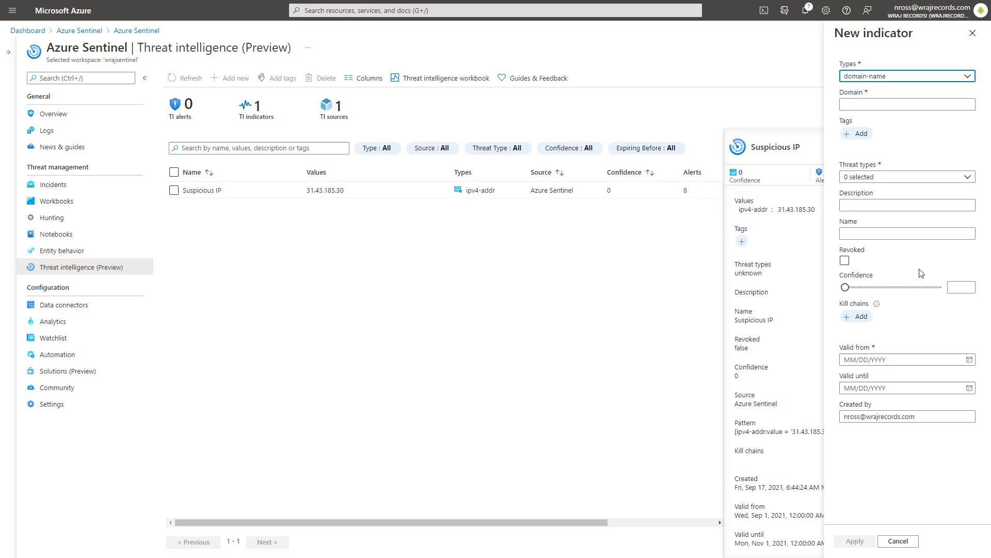